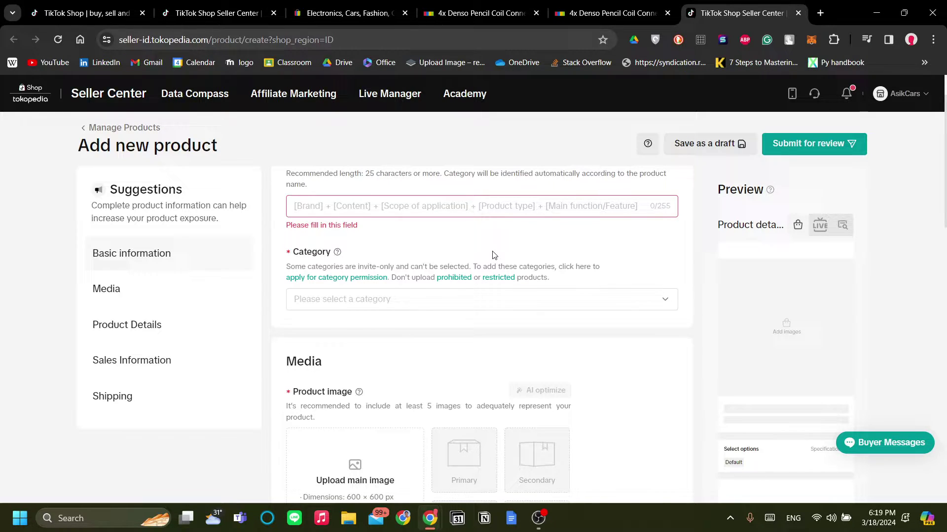
Place the cursor in the empty Product name field and look over the new product form's sections
{"action": "left_click", "coordinate": [501, 211]}
{"action": "scroll", "coordinate": [500, 226], "scroll_direction": "down", "scroll_amount": 1}
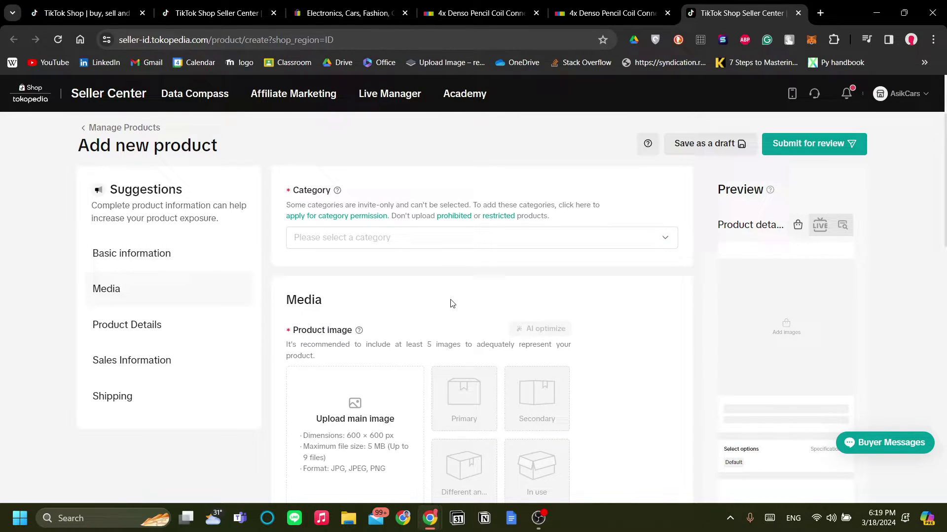
{"action": "scroll", "coordinate": [461, 296], "scroll_direction": "up", "scroll_amount": 2}
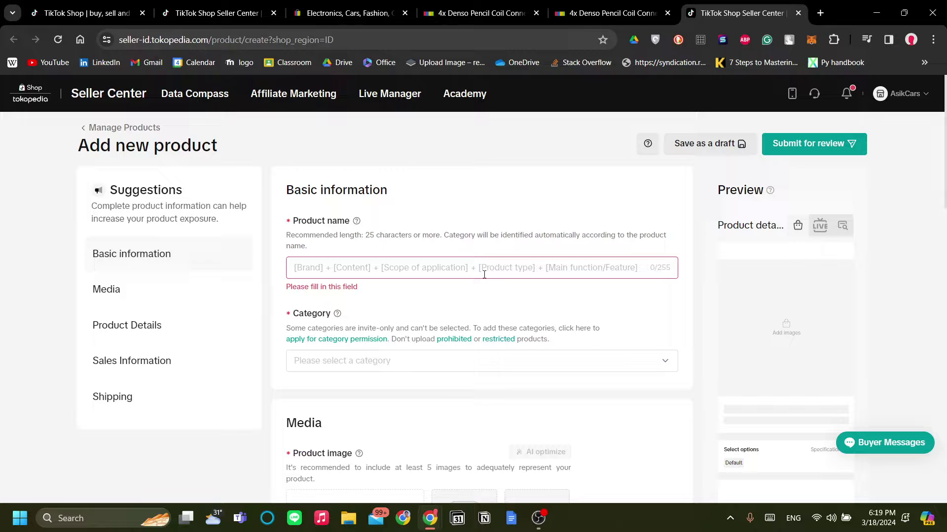
Switch to the Manage Products page and expand My Account in the sidebar
{"action": "left_click", "coordinate": [208, 12]}
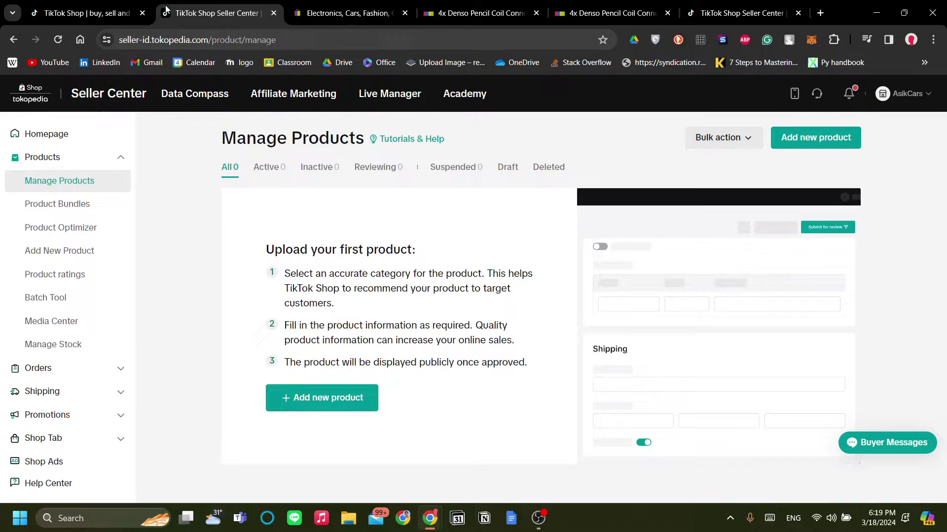
{"action": "left_click", "coordinate": [98, 12]}
{"action": "left_click", "coordinate": [188, 7]}
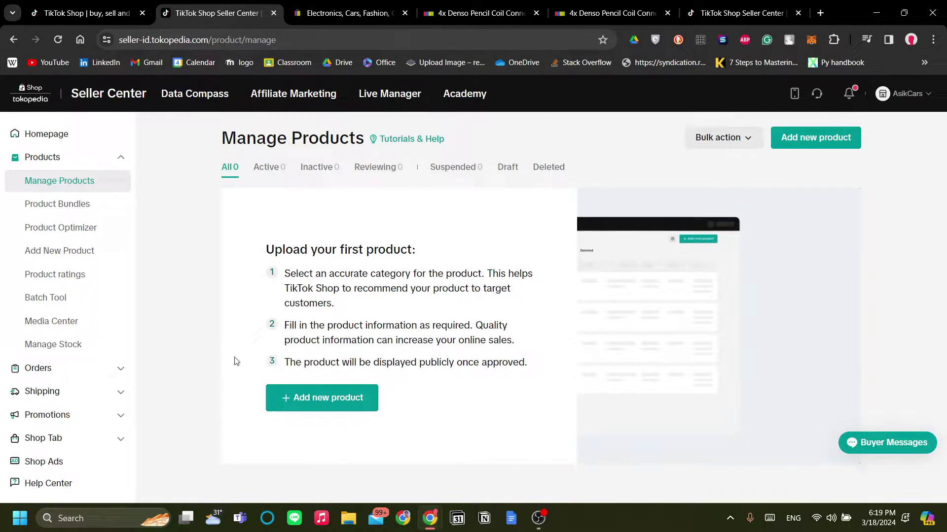
{"action": "scroll", "coordinate": [56, 382], "scroll_direction": "down", "scroll_amount": 3}
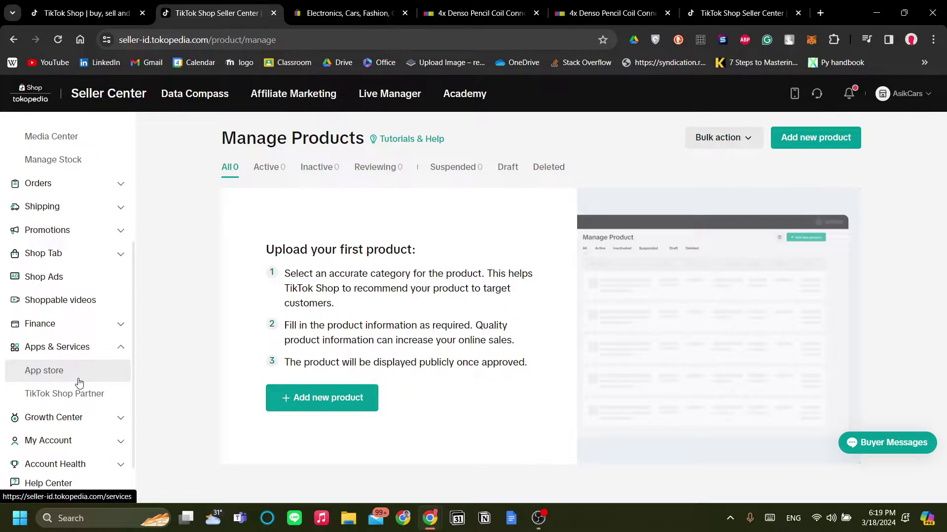
{"action": "scroll", "coordinate": [74, 424], "scroll_direction": "down", "scroll_amount": 1}
{"action": "left_click", "coordinate": [106, 444]}
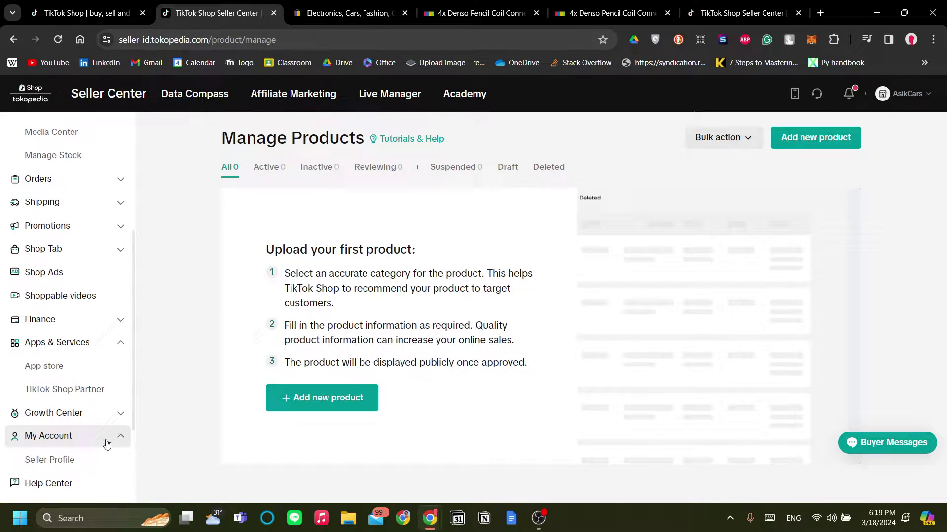
Visit Account Settings and Warehouse Settings, ending on the Shop Ads dashboard
{"action": "scroll", "coordinate": [94, 434], "scroll_direction": "down", "scroll_amount": 2}
{"action": "left_click", "coordinate": [79, 419]}
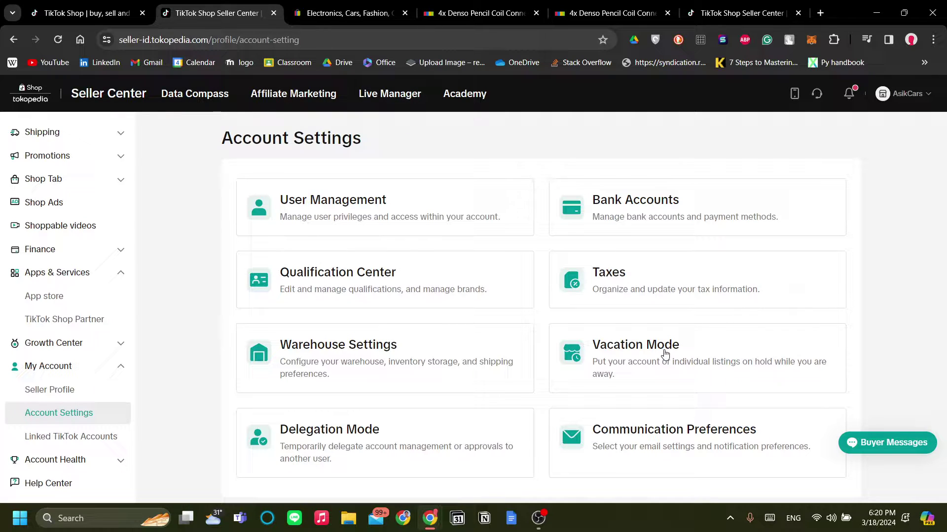
{"action": "left_click", "coordinate": [402, 364]}
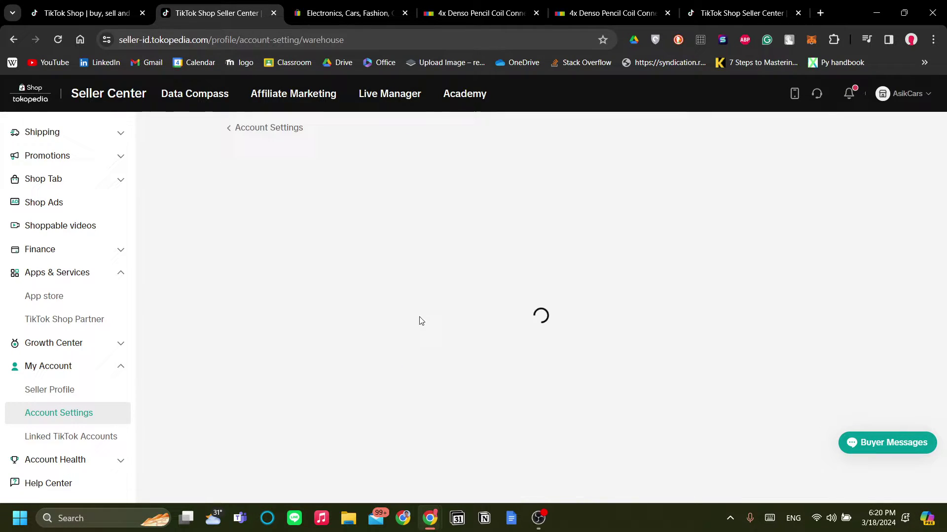
{"action": "left_click", "coordinate": [22, 201]}
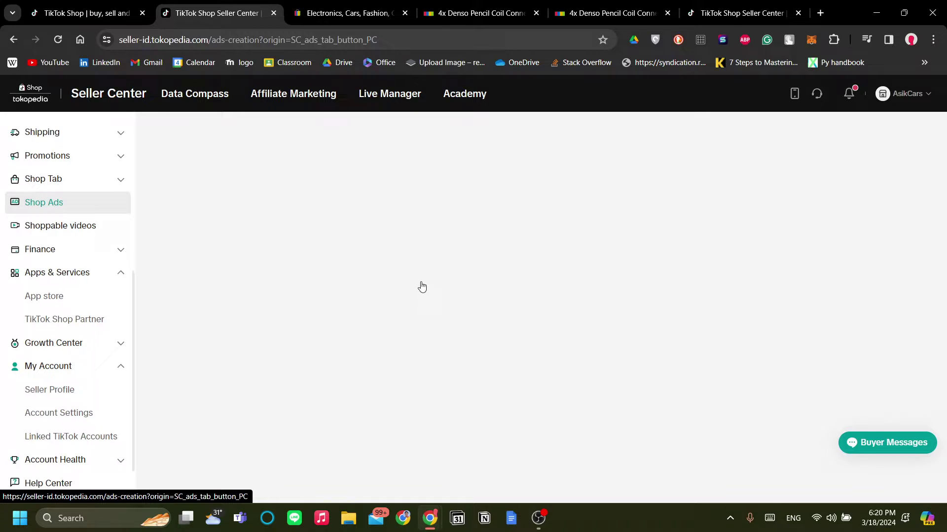
{"action": "scroll", "coordinate": [89, 265], "scroll_direction": "up", "scroll_amount": 3}
{"action": "scroll", "coordinate": [89, 265], "scroll_direction": "up", "scroll_amount": 3}
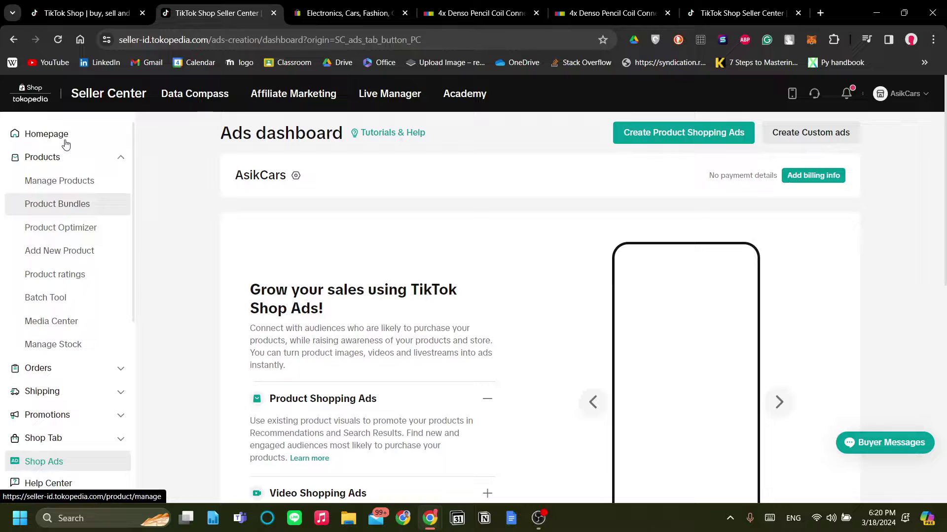
Return to the seller homepage with its getting-started checklist at 2/3 complete
{"action": "left_click", "coordinate": [66, 143]}
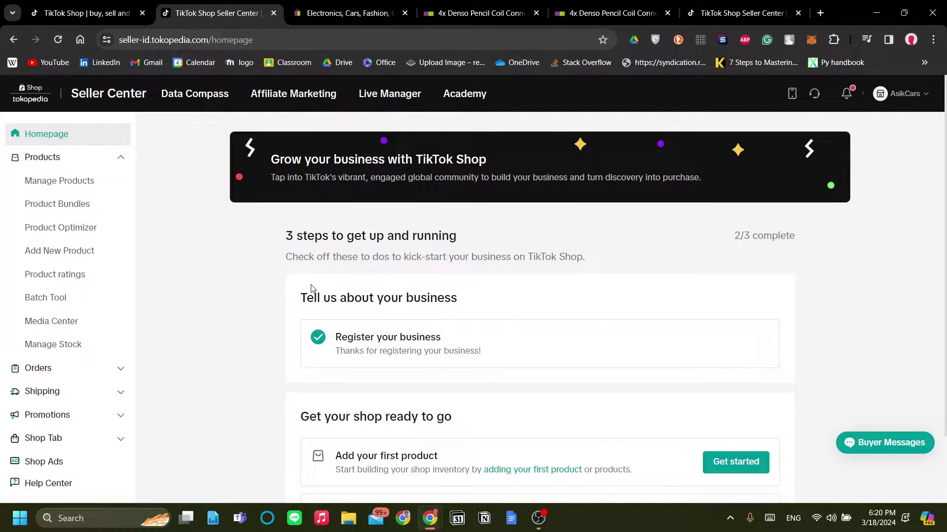
Check the eBay 4x Denso Pencil Coil Connector listing at US $19.35, then return to the homepage
{"action": "left_click", "coordinate": [508, 18]}
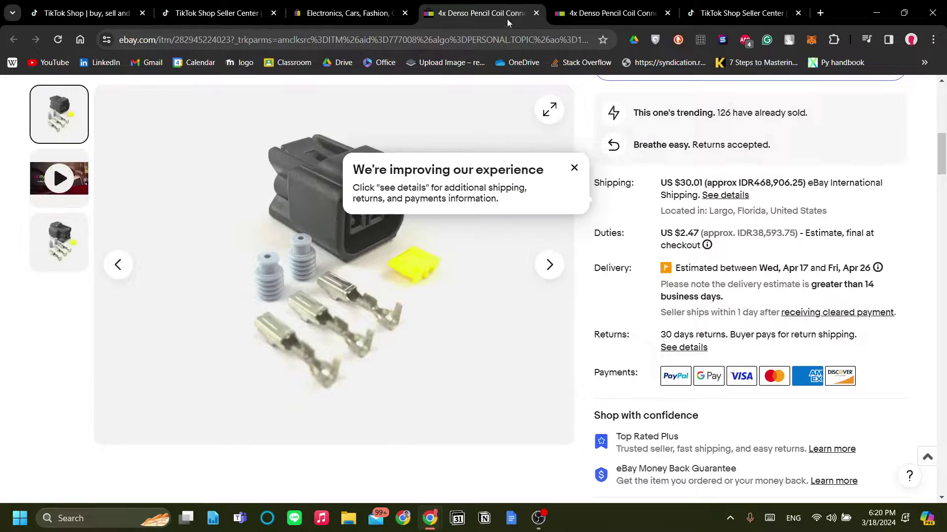
{"action": "scroll", "coordinate": [574, 212], "scroll_direction": "up", "scroll_amount": 10}
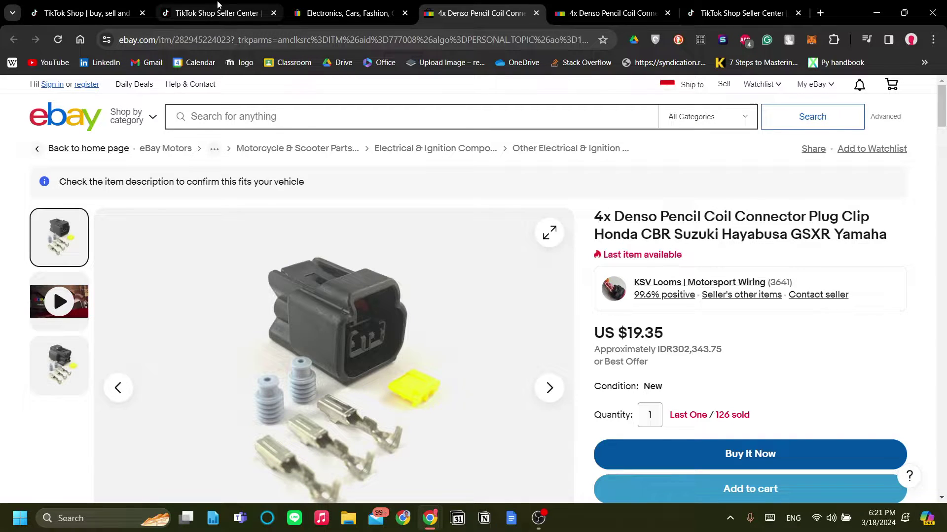
{"action": "left_click", "coordinate": [323, 11]}
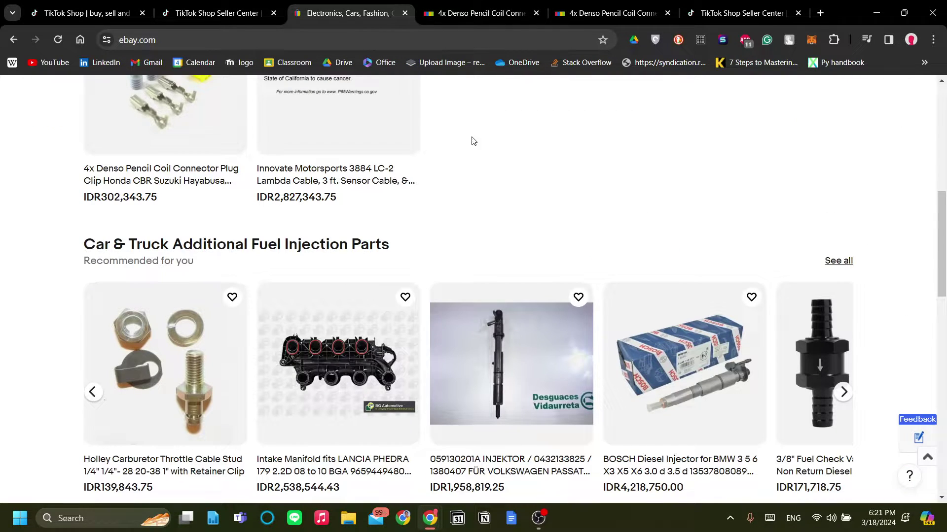
{"action": "key", "text": "ctrl+shift+Tab"}
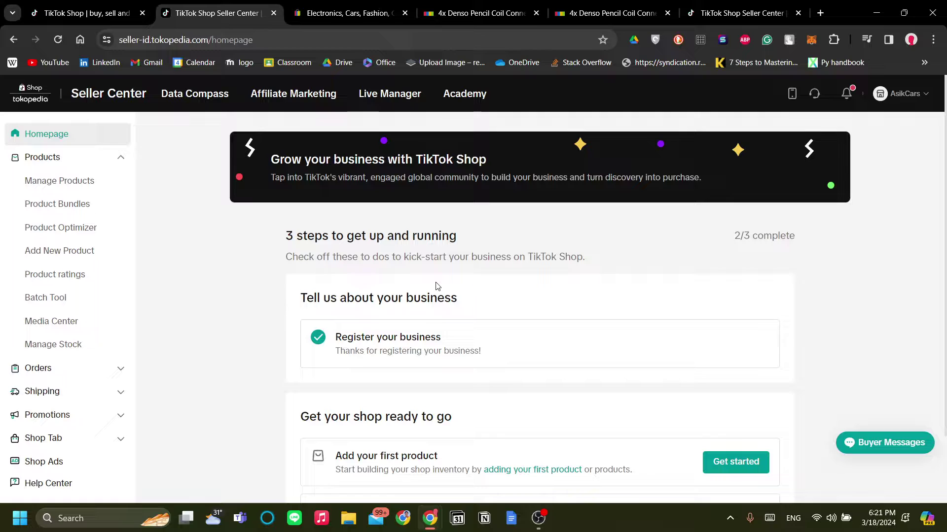
Open Manage Products and a fresh Add new product form in a new tab, then show the eBay connector listing
{"action": "scroll", "coordinate": [324, 343], "scroll_direction": "down", "scroll_amount": 1}
{"action": "scroll", "coordinate": [118, 345], "scroll_direction": "down", "scroll_amount": 5}
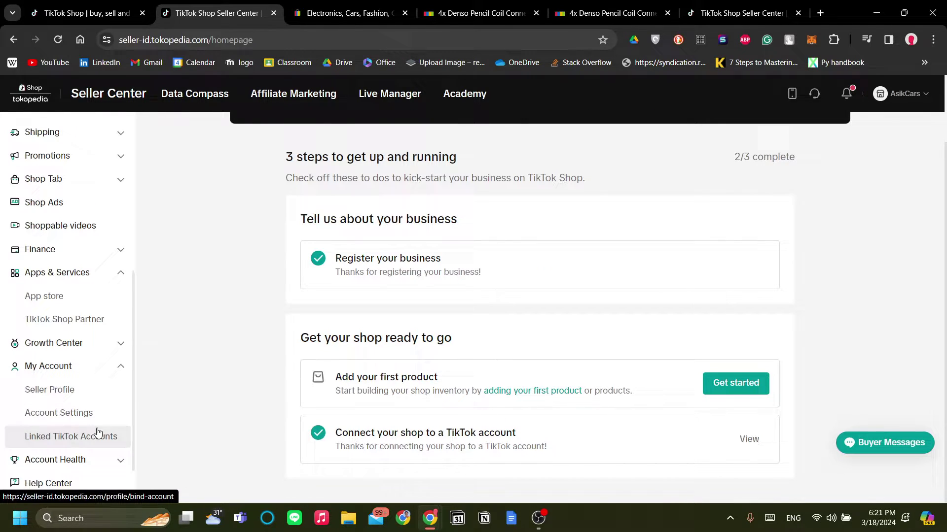
{"action": "scroll", "coordinate": [84, 403], "scroll_direction": "up", "scroll_amount": 5}
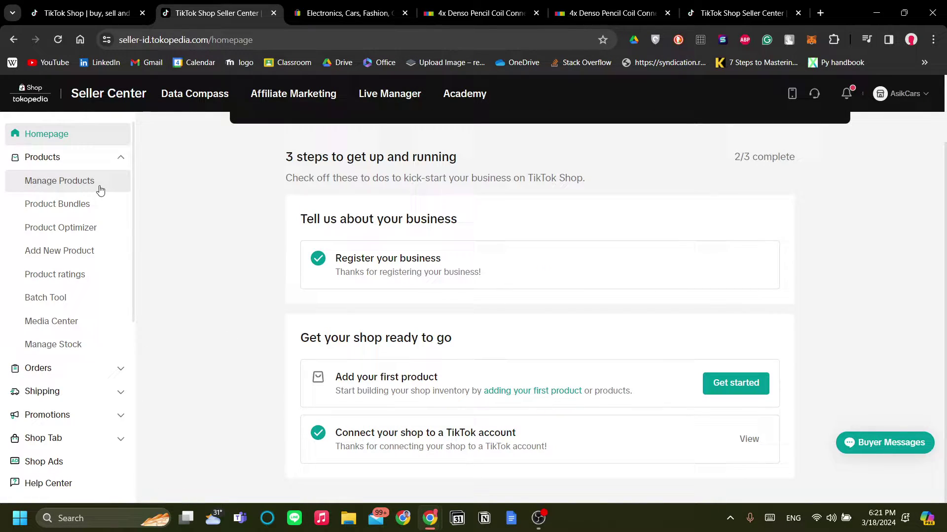
{"action": "left_click", "coordinate": [82, 162]}
{"action": "left_click", "coordinate": [87, 161]}
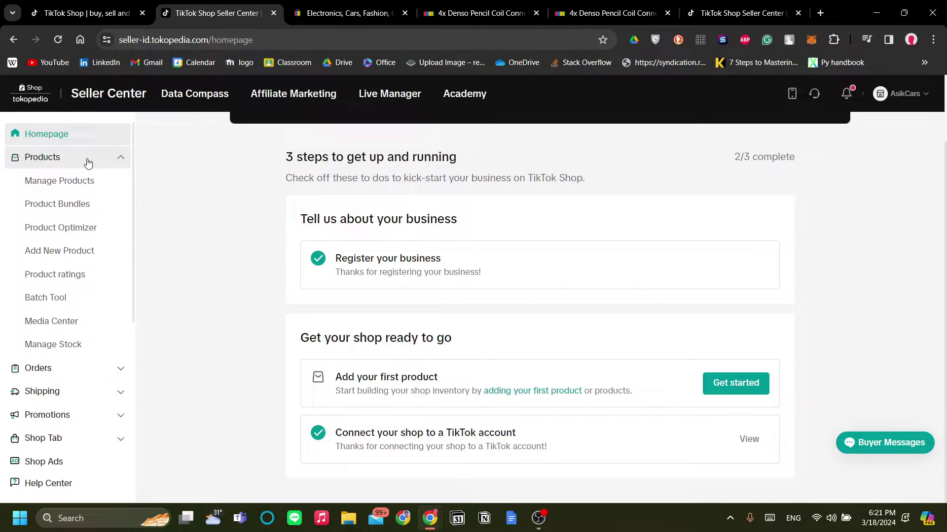
{"action": "left_click", "coordinate": [88, 183]}
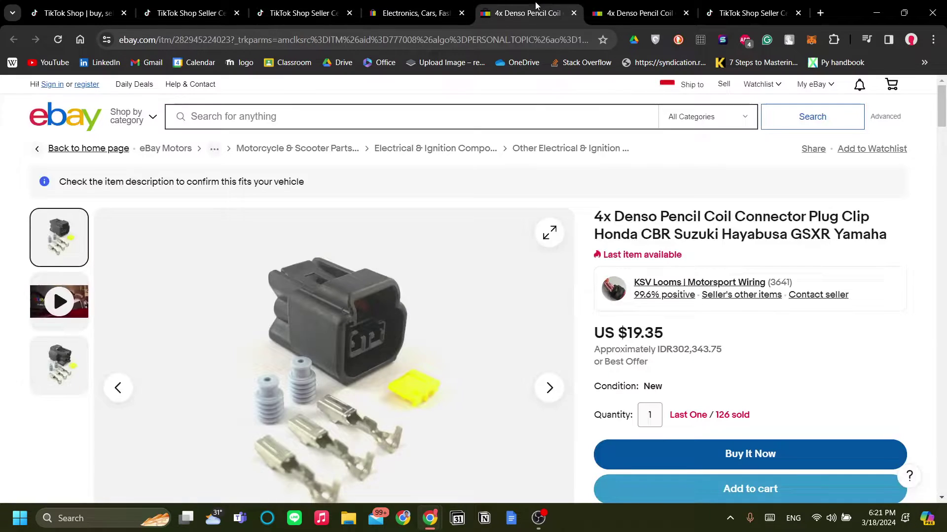
{"action": "left_click", "coordinate": [321, 12]}
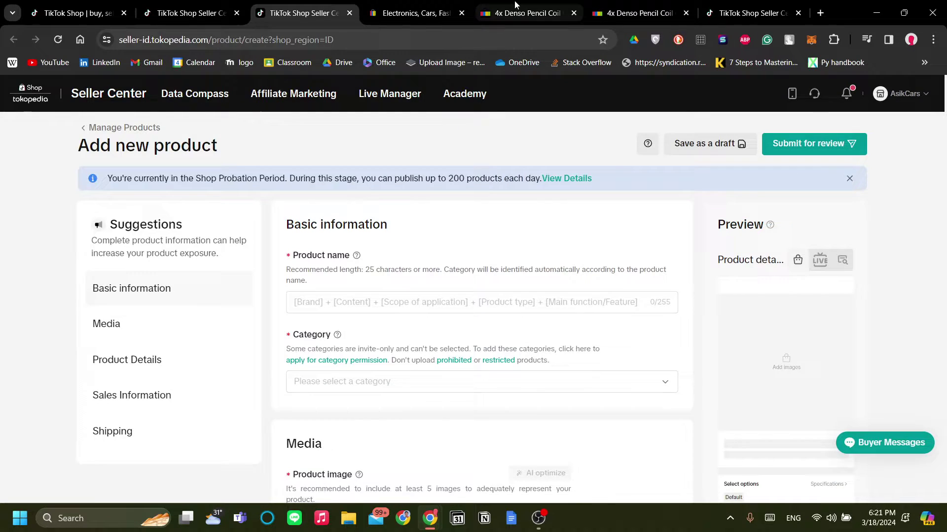
{"action": "left_click", "coordinate": [515, 9]}
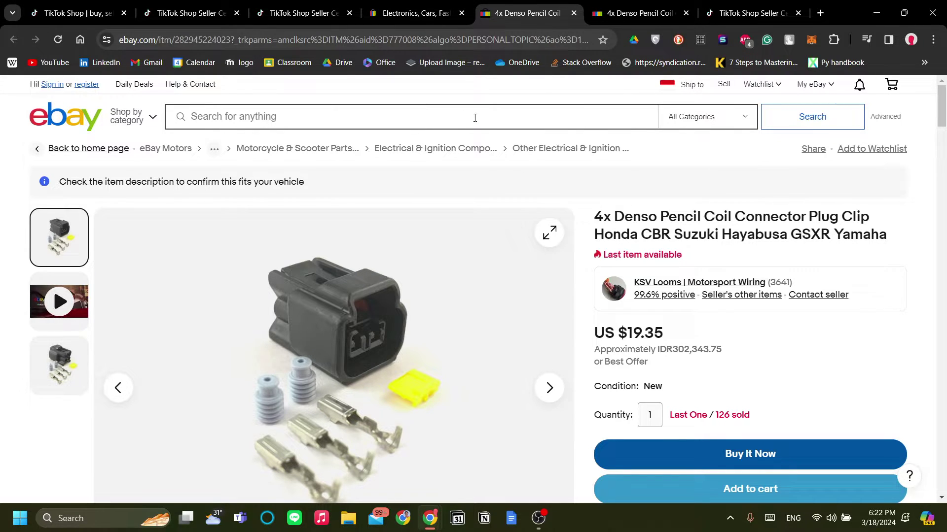
Select and copy the eBay connector's full title, then go back to the blank product form
{"action": "scroll", "coordinate": [646, 242], "scroll_direction": "down", "scroll_amount": 1}
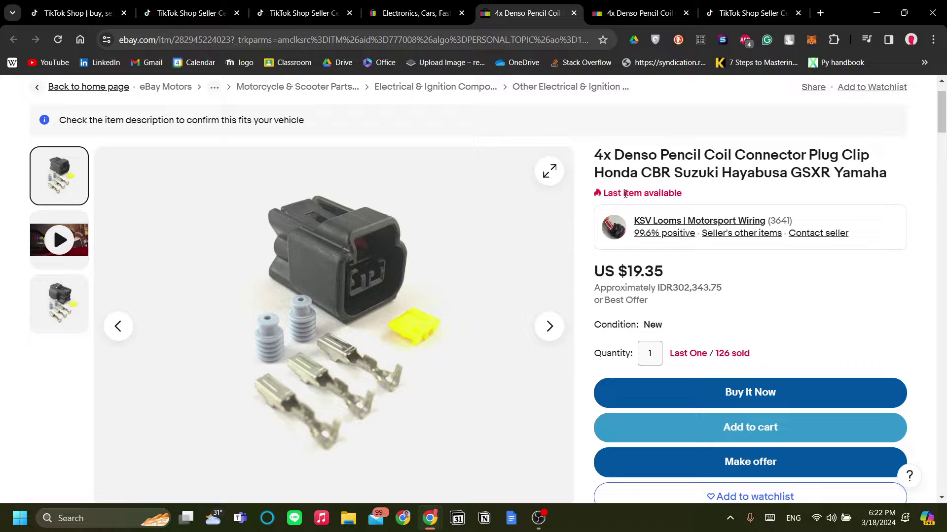
{"action": "left_click_drag", "start_coordinate": [591, 157], "coordinate": [886, 180]}
{"action": "key", "text": "ctrl+c"}
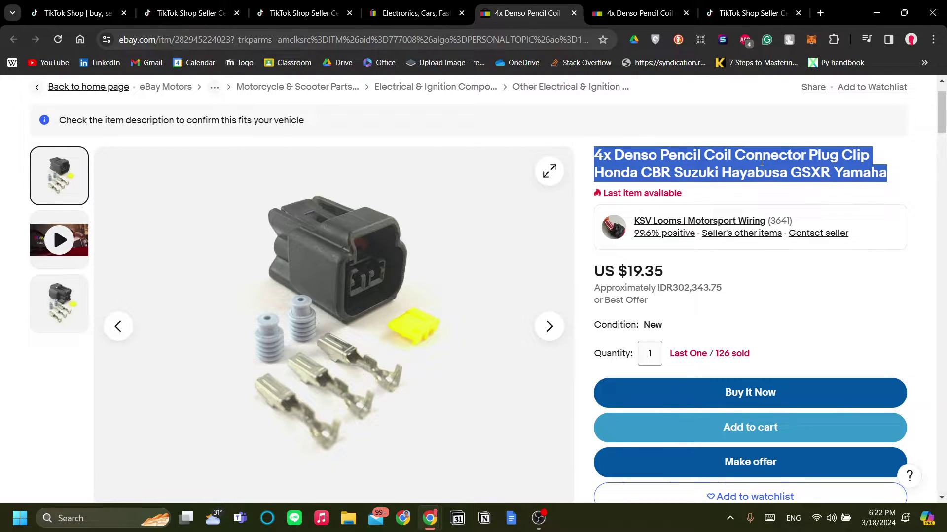
{"action": "left_click", "coordinate": [286, 19]}
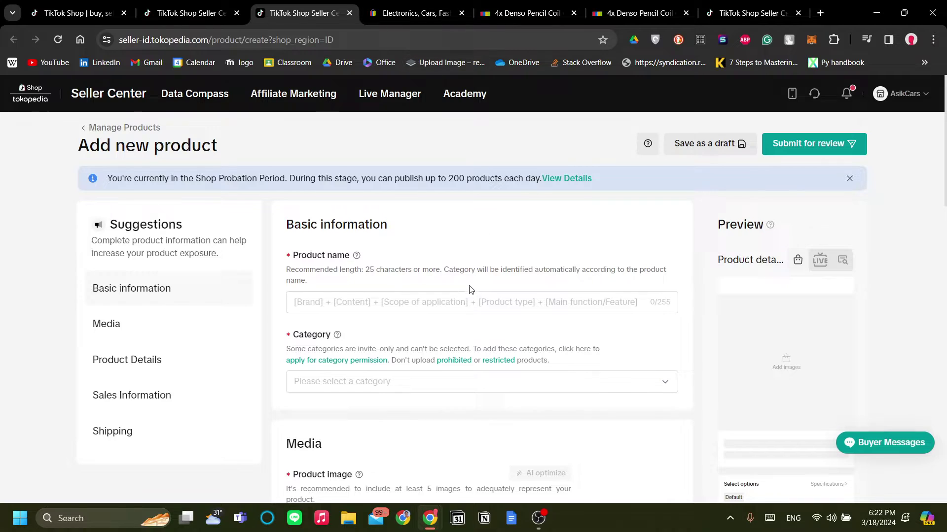
Paste the Denso connector title as the product name and review the suggested Electrical Sockets & Accessories category
{"action": "left_click", "coordinate": [504, 303]}
{"action": "key", "text": "ctrl+v"}
{"action": "left_click", "coordinate": [508, 382]}
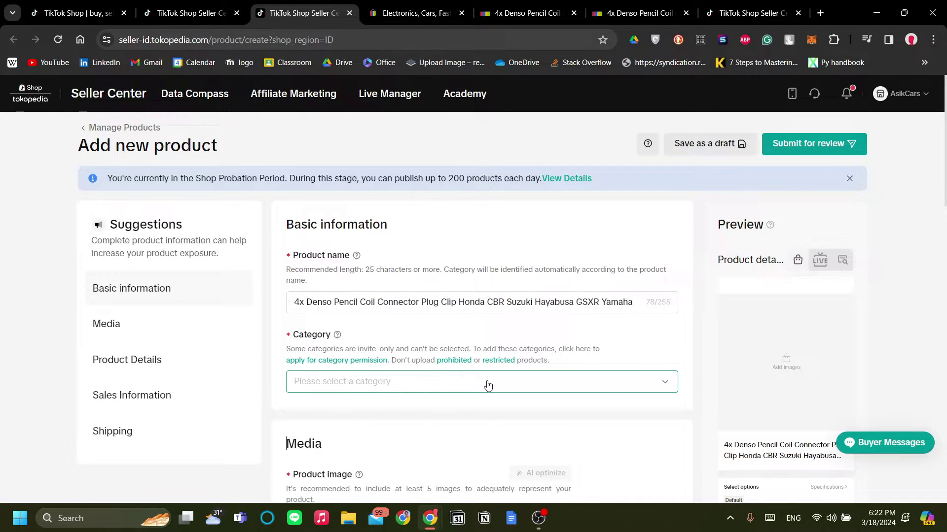
{"action": "scroll", "coordinate": [493, 390], "scroll_direction": "down", "scroll_amount": 1}
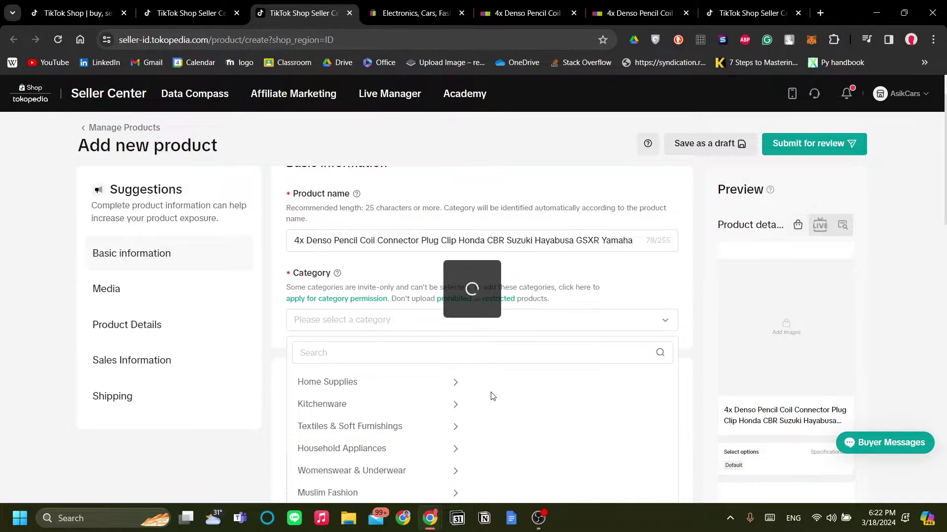
{"action": "left_click", "coordinate": [610, 274]}
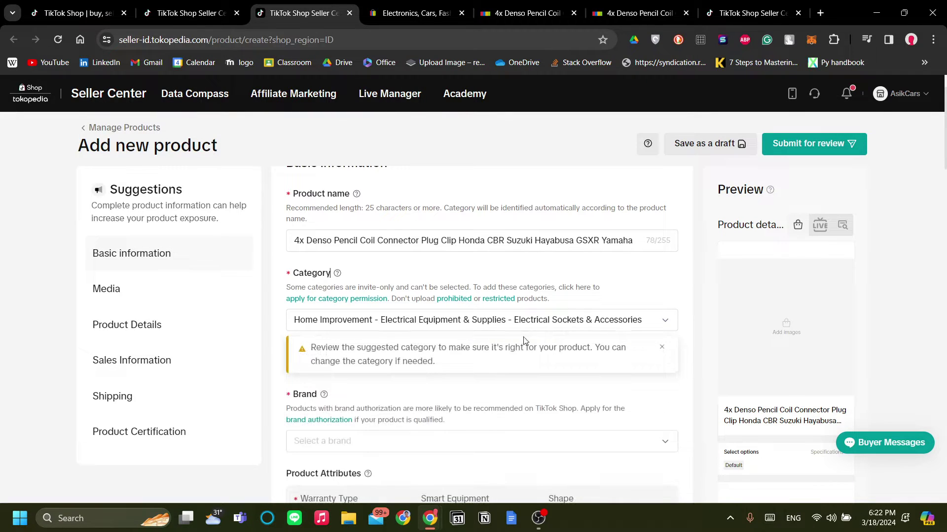
{"action": "left_click", "coordinate": [665, 351]}
{"action": "scroll", "coordinate": [607, 349], "scroll_direction": "down", "scroll_amount": 1}
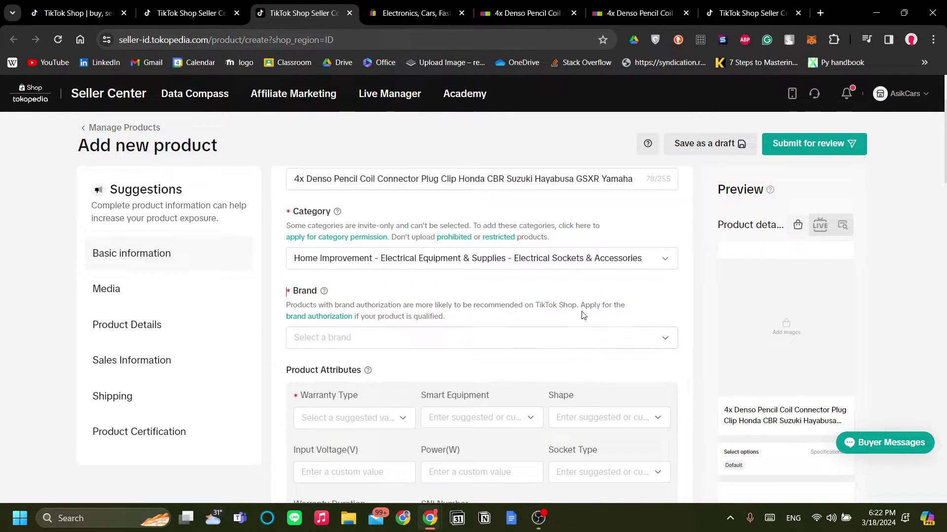
{"action": "left_click", "coordinate": [406, 264]}
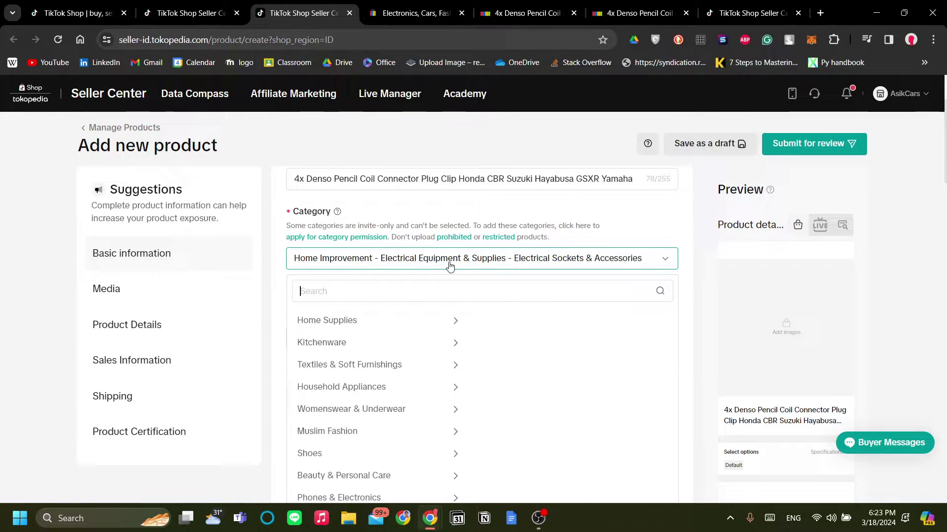
Search the category list for 'vehicl', then clear the search and browse the full category tree
{"action": "scroll", "coordinate": [450, 266], "scroll_direction": "up", "scroll_amount": 1}
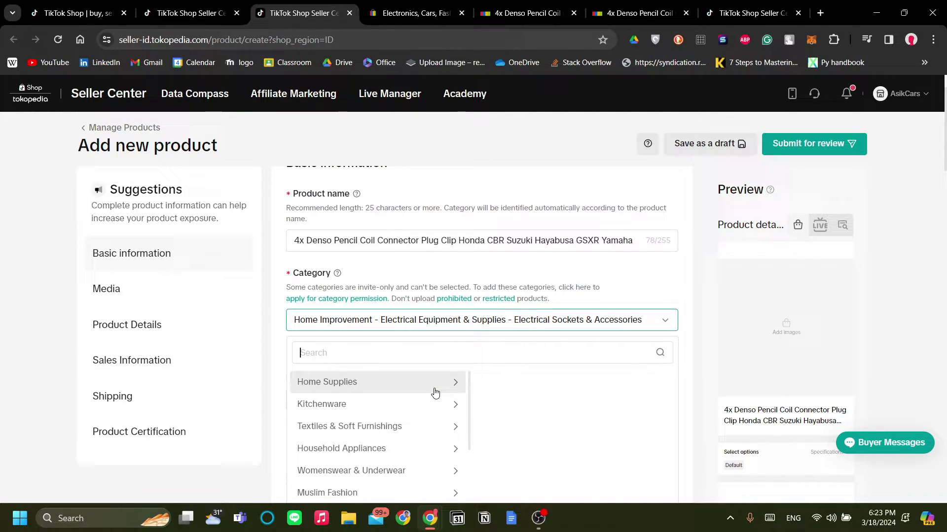
{"action": "scroll", "coordinate": [435, 392], "scroll_direction": "down", "scroll_amount": 2}
{"action": "scroll", "coordinate": [436, 384], "scroll_direction": "down", "scroll_amount": 4}
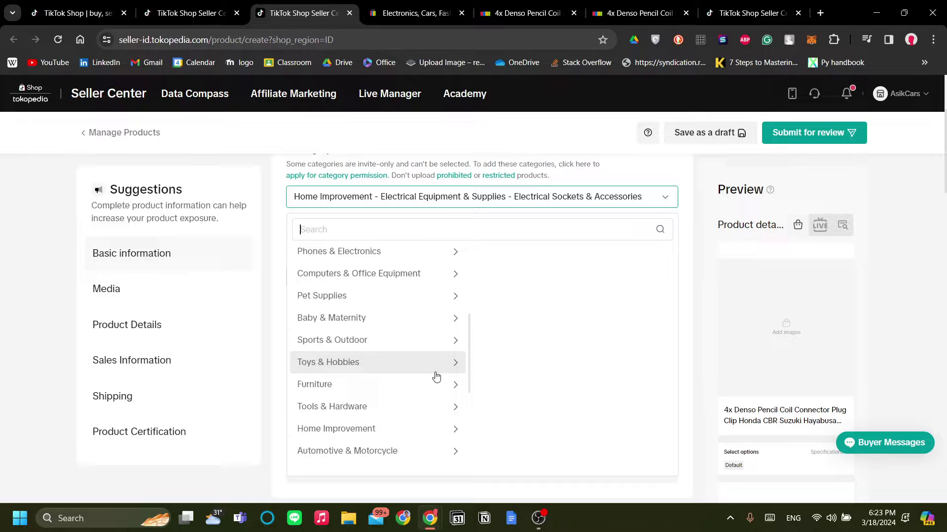
{"action": "scroll", "coordinate": [437, 377], "scroll_direction": "up", "scroll_amount": 3}
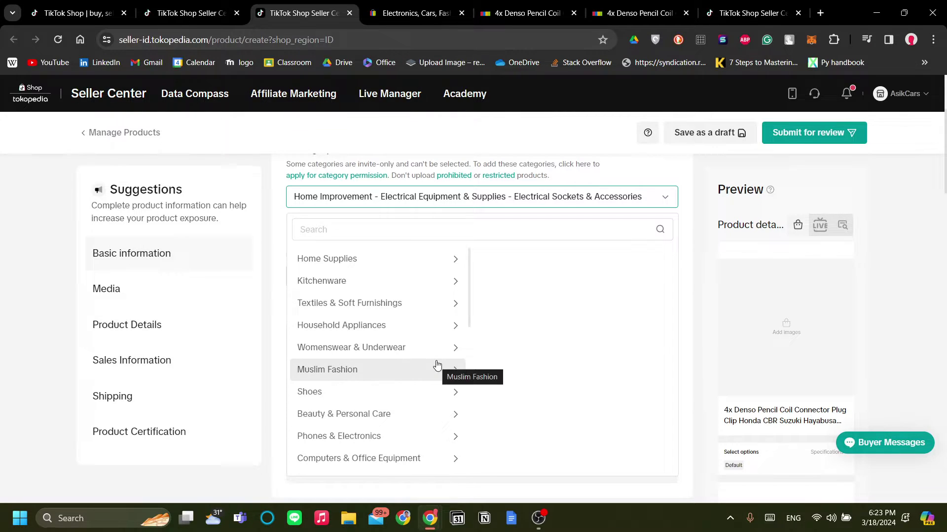
{"action": "type", "text": "vehicl"}
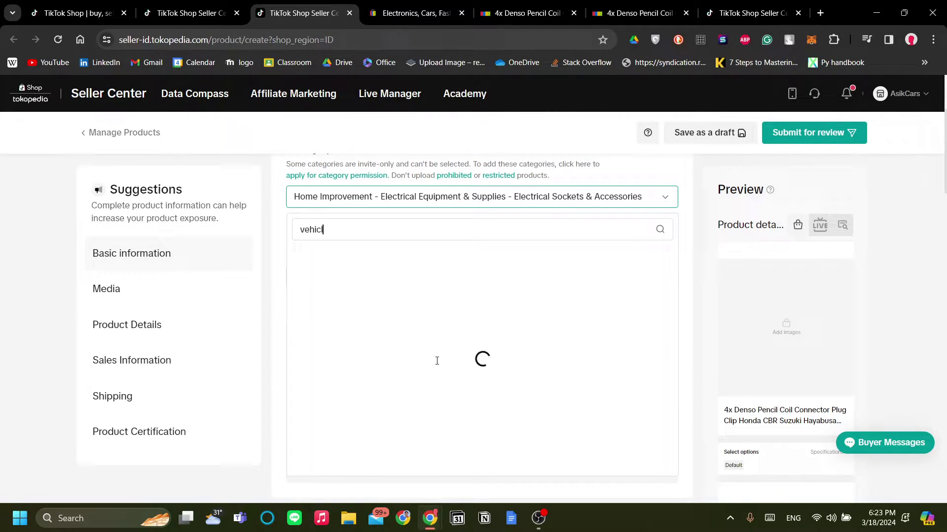
{"action": "key", "text": "ctrl+a"}
{"action": "key", "text": "BackSpace"}
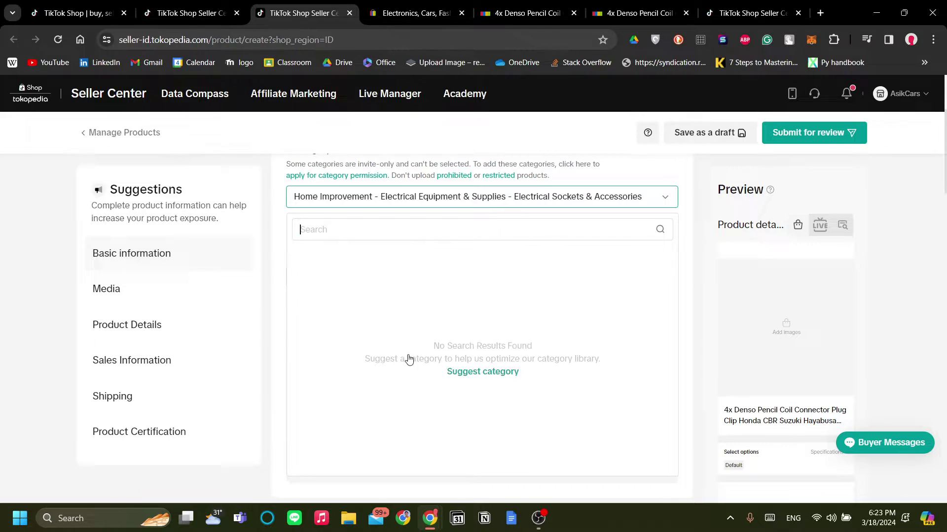
{"action": "scroll", "coordinate": [383, 344], "scroll_direction": "up", "scroll_amount": 1}
{"action": "scroll", "coordinate": [412, 351], "scroll_direction": "down", "scroll_amount": 3}
{"action": "scroll", "coordinate": [412, 351], "scroll_direction": "down", "scroll_amount": 6}
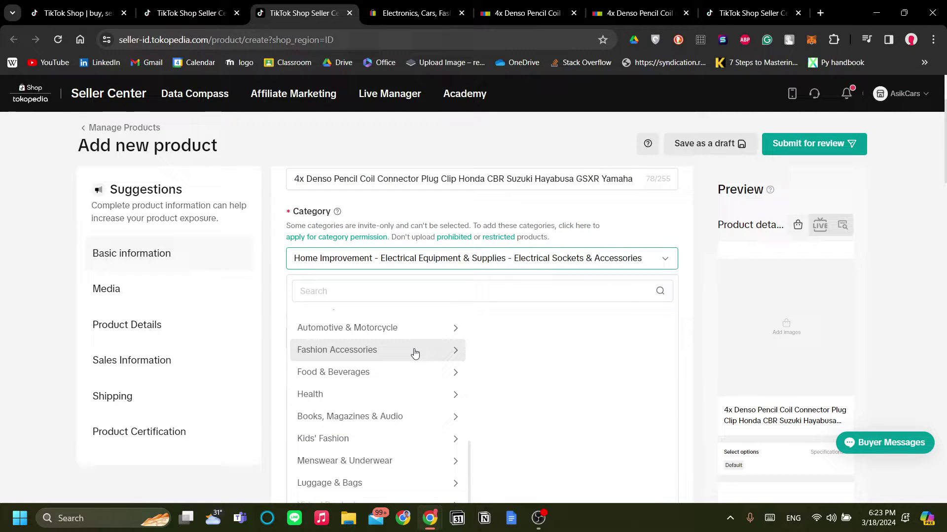
{"action": "scroll", "coordinate": [424, 378], "scroll_direction": "down", "scroll_amount": 1}
{"action": "scroll", "coordinate": [428, 374], "scroll_direction": "up", "scroll_amount": 7}
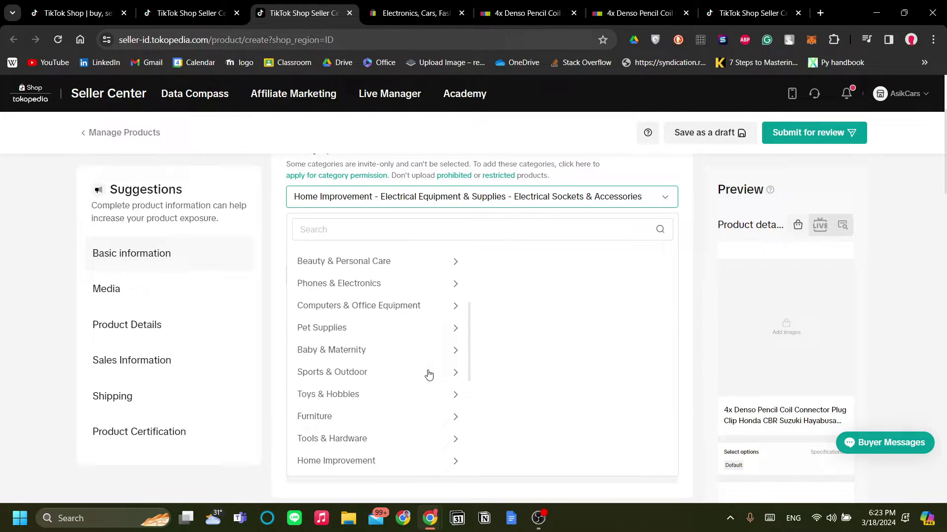
{"action": "scroll", "coordinate": [428, 377], "scroll_direction": "down", "scroll_amount": 4}
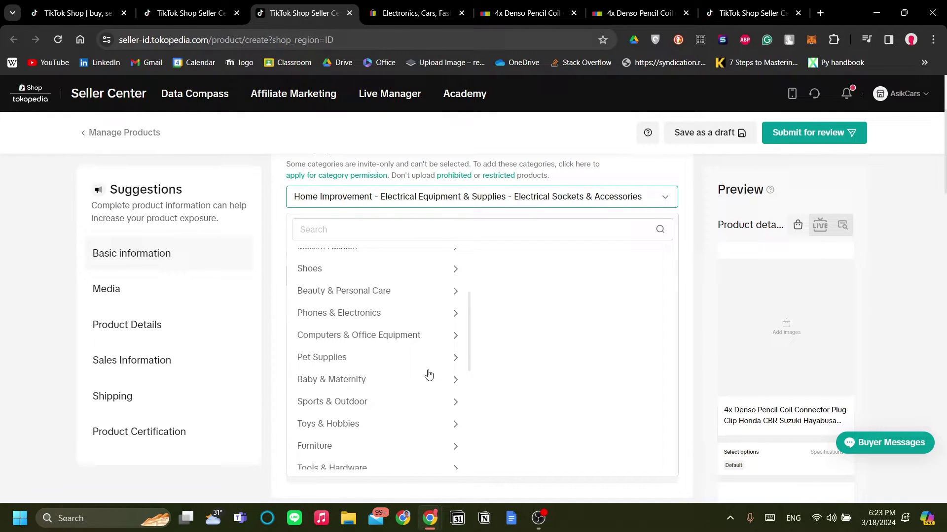
{"action": "scroll", "coordinate": [428, 363], "scroll_direction": "down", "scroll_amount": 5}
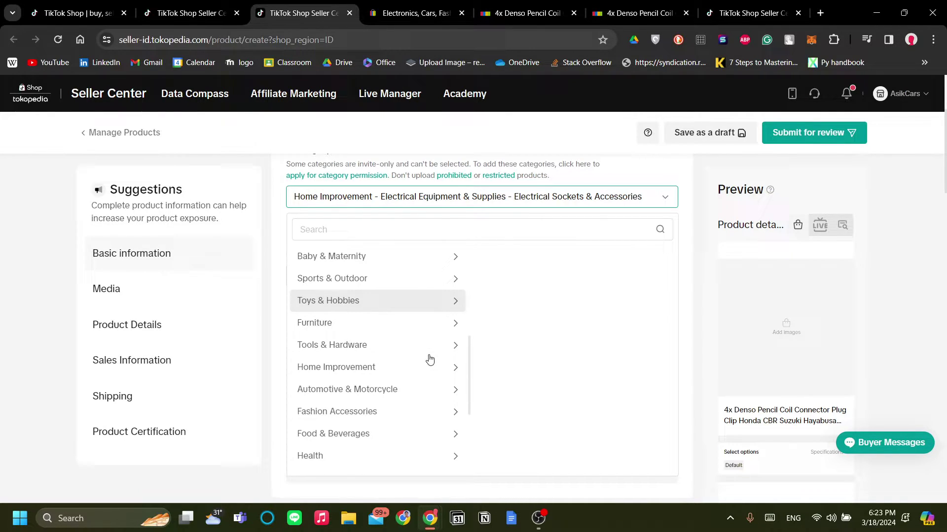
Choose Automotive & Motorcycle > Motorcycle Parts > Cables & Tubes and confirm the category change
{"action": "left_click", "coordinate": [424, 329]}
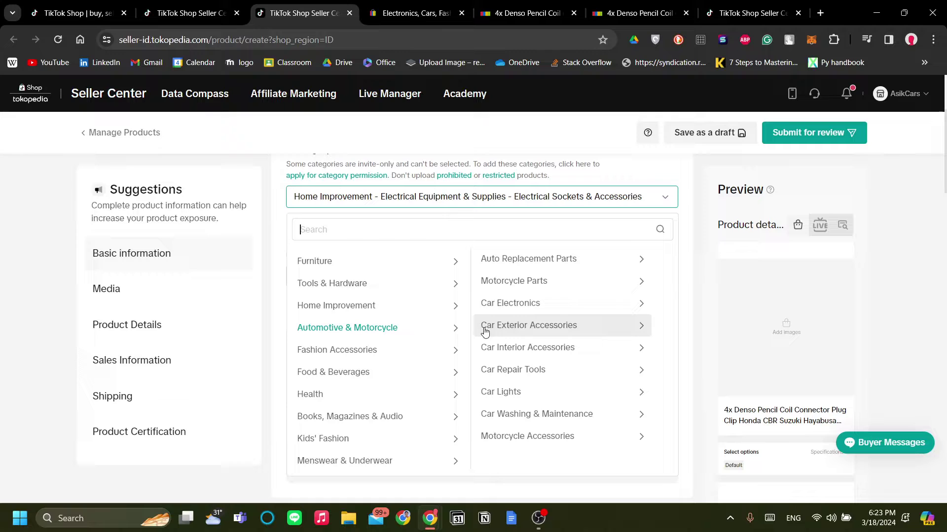
{"action": "left_click", "coordinate": [562, 287]}
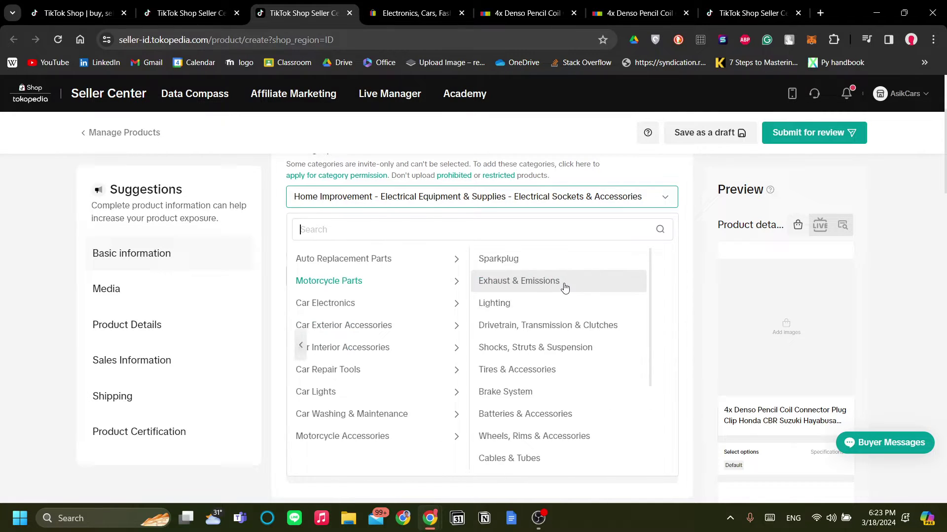
{"action": "scroll", "coordinate": [552, 306], "scroll_direction": "down", "scroll_amount": 3}
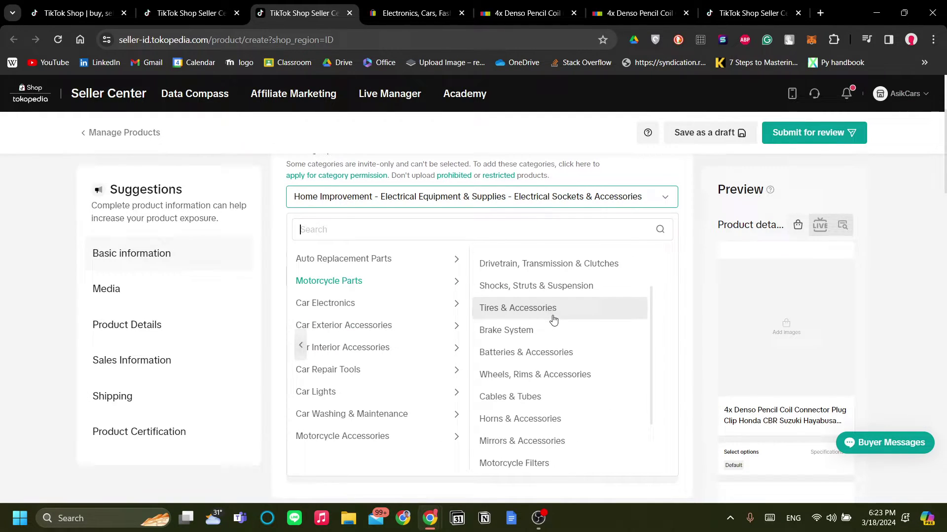
{"action": "scroll", "coordinate": [554, 320], "scroll_direction": "down", "scroll_amount": 3}
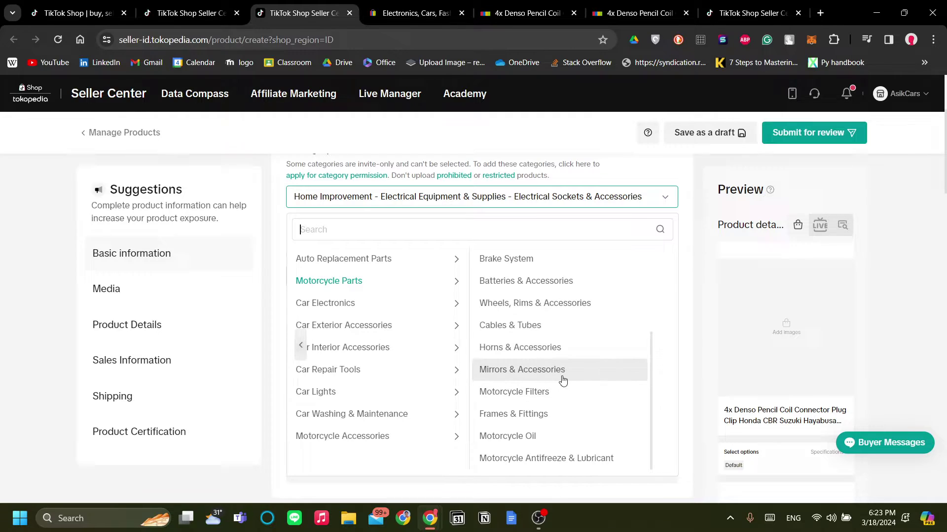
{"action": "scroll", "coordinate": [563, 377], "scroll_direction": "up", "scroll_amount": 1}
{"action": "scroll", "coordinate": [563, 377], "scroll_direction": "up", "scroll_amount": 2}
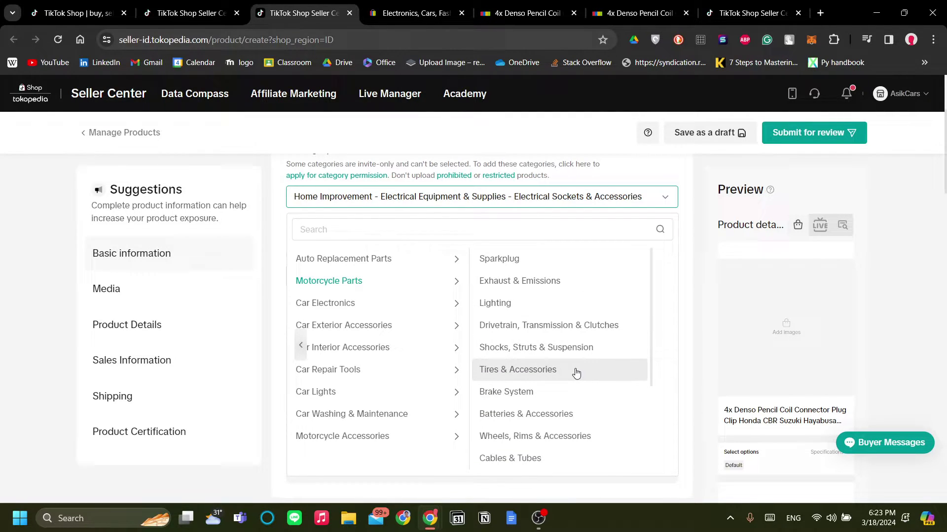
{"action": "scroll", "coordinate": [576, 373], "scroll_direction": "down", "scroll_amount": 3}
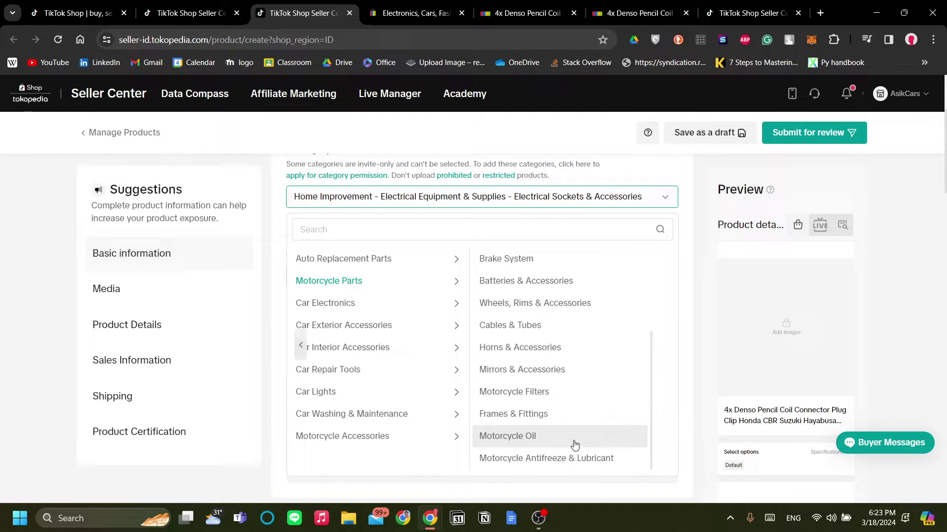
{"action": "left_click", "coordinate": [566, 328]}
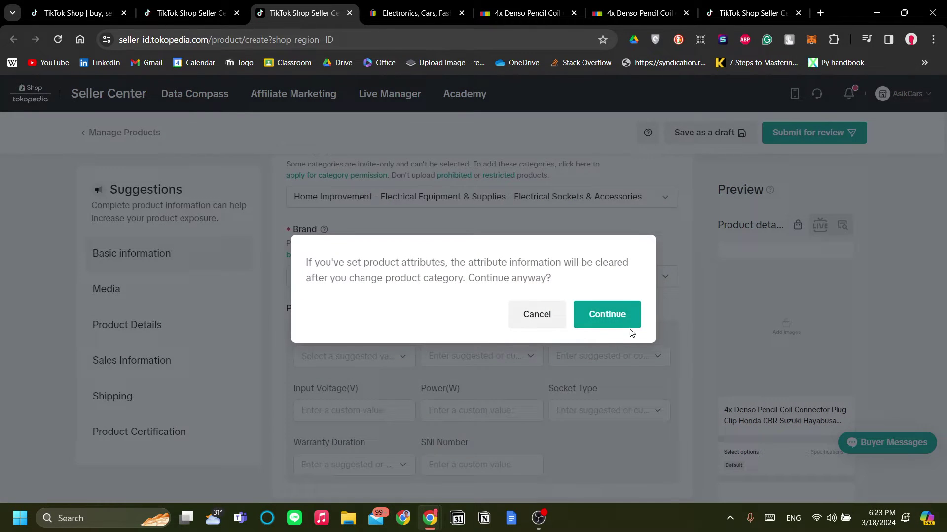
{"action": "left_click", "coordinate": [621, 329]}
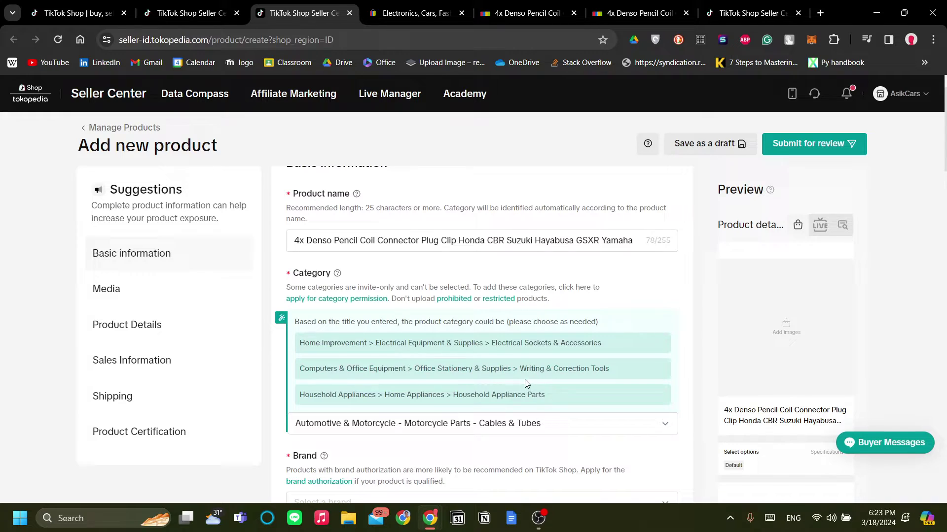
Open the Brand list and check the eBay listing for the part's brand
{"action": "scroll", "coordinate": [542, 392], "scroll_direction": "down", "scroll_amount": 3}
{"action": "scroll", "coordinate": [545, 390], "scroll_direction": "down", "scroll_amount": 5}
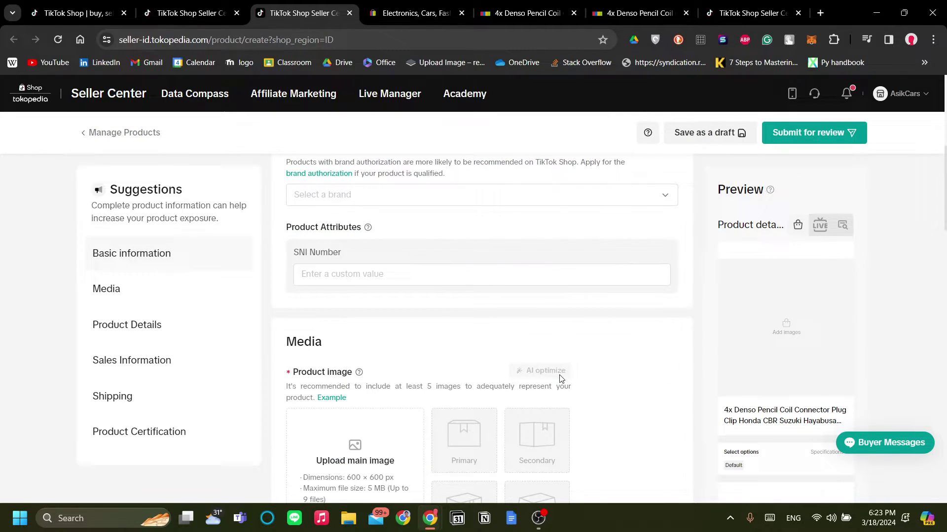
{"action": "scroll", "coordinate": [422, 323], "scroll_direction": "up", "scroll_amount": 3}
{"action": "left_click", "coordinate": [354, 252]}
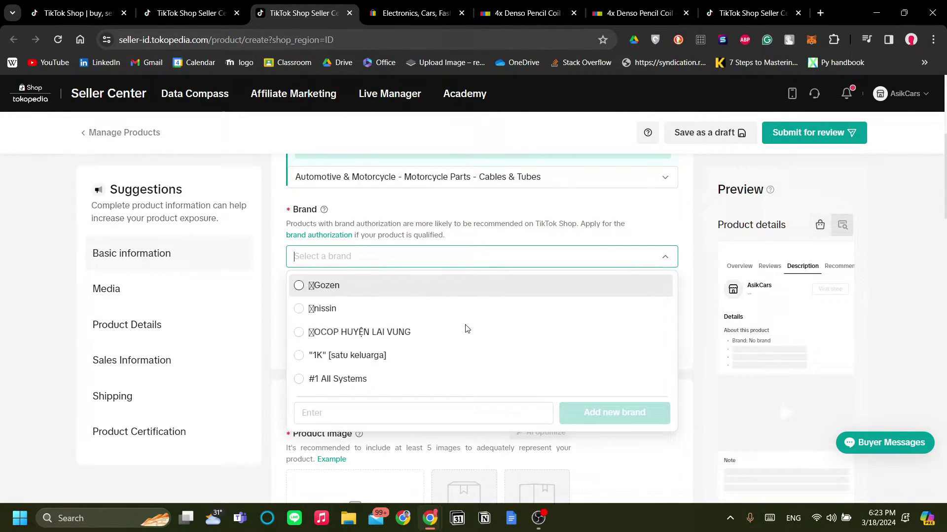
{"action": "left_click", "coordinate": [619, 5]}
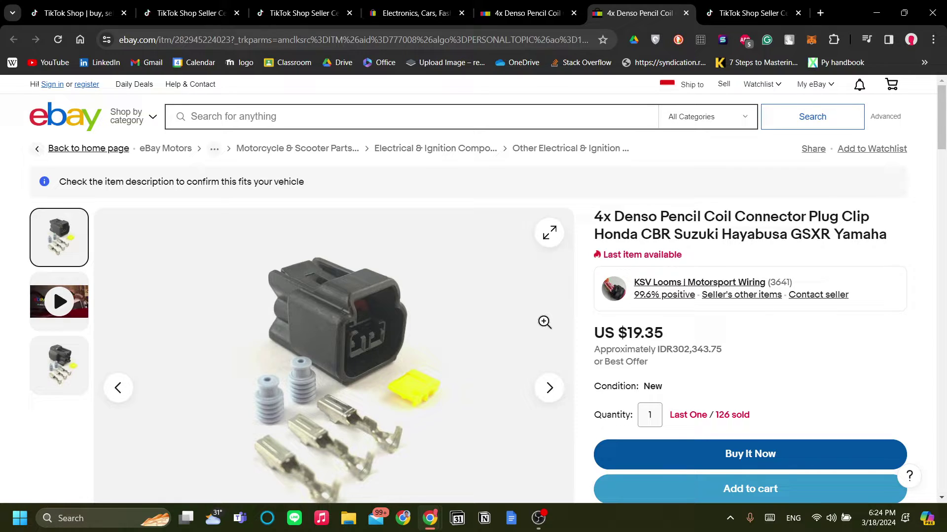
{"action": "left_click", "coordinate": [432, 39]}
{"action": "left_click", "coordinate": [444, 15]}
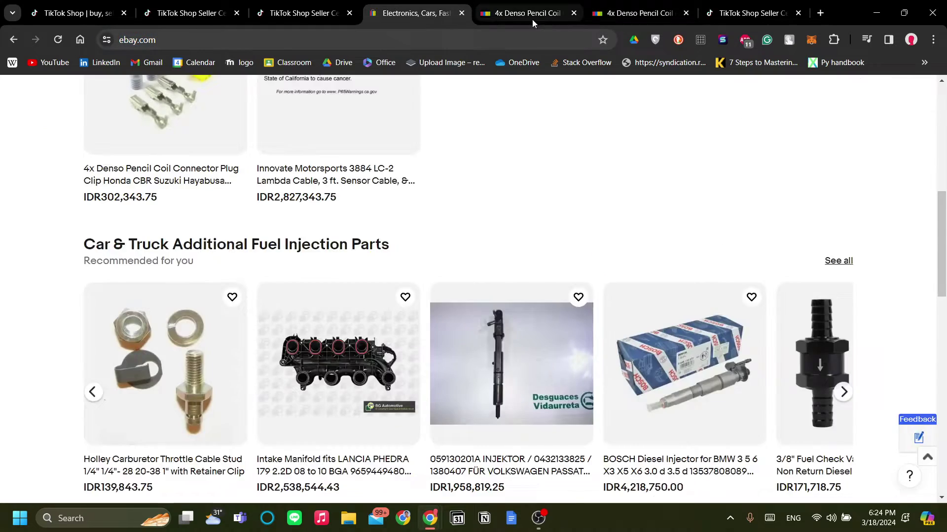
{"action": "left_click", "coordinate": [531, 15]}
{"action": "left_click", "coordinate": [303, 13]}
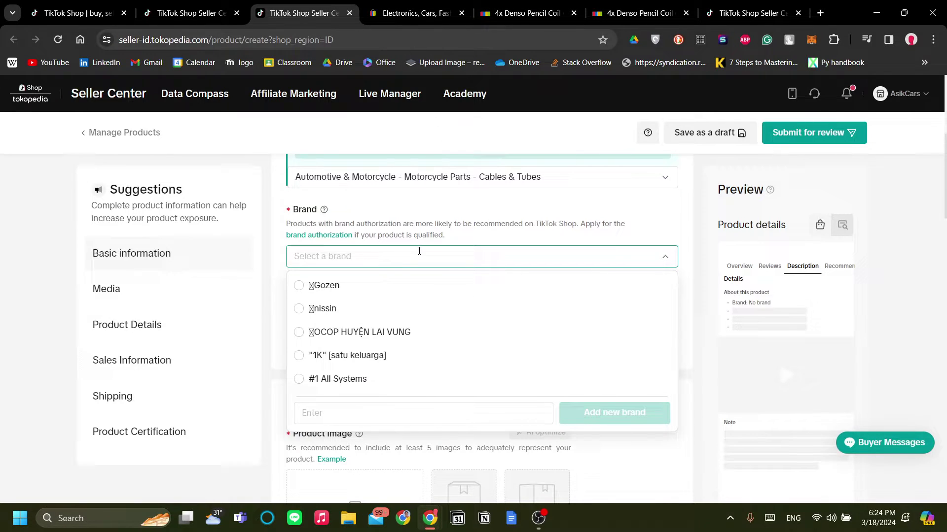
Try searching the brands for 'Honda', then discard that search
{"action": "type", "text": "Honda"}
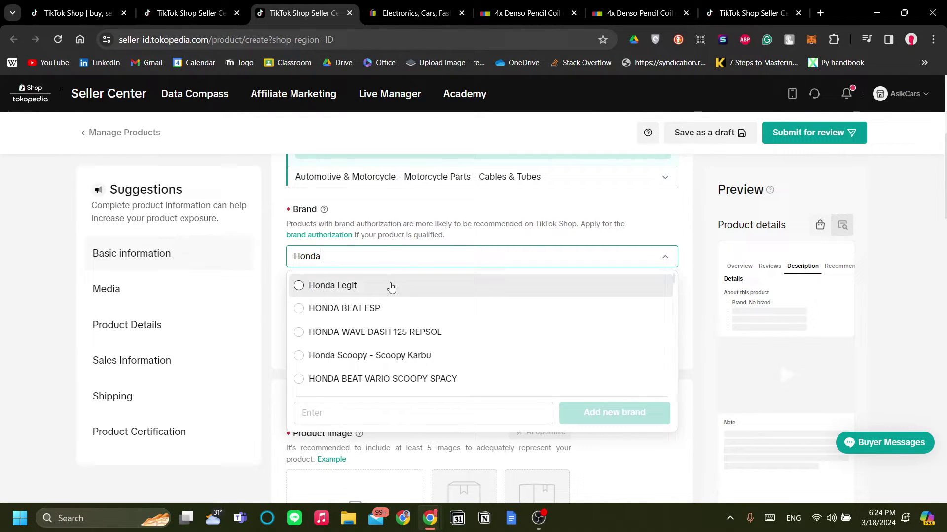
{"action": "scroll", "coordinate": [338, 324], "scroll_direction": "down", "scroll_amount": 3}
{"action": "scroll", "coordinate": [350, 349], "scroll_direction": "up", "scroll_amount": 2}
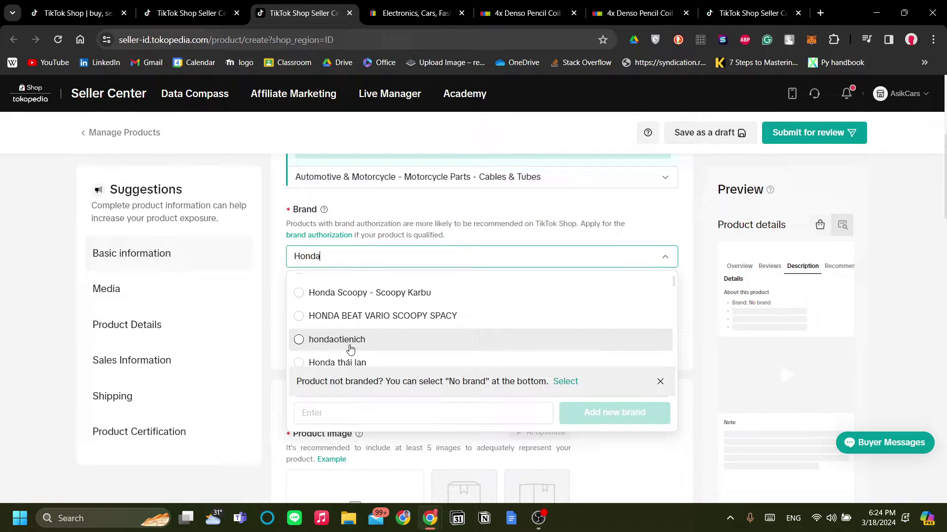
{"action": "scroll", "coordinate": [345, 353], "scroll_direction": "down", "scroll_amount": 2}
{"action": "scroll", "coordinate": [347, 323], "scroll_direction": "up", "scroll_amount": 5}
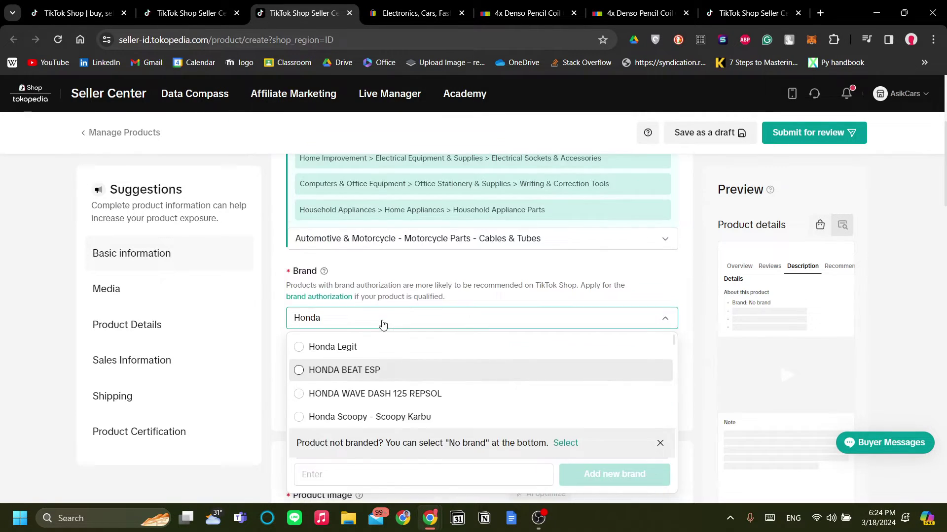
{"action": "scroll", "coordinate": [382, 324], "scroll_direction": "up", "scroll_amount": 1}
{"action": "left_click", "coordinate": [448, 378]}
Search the brands for 'kawa' and pick Kawasaki Genuine Part
{"action": "scroll", "coordinate": [457, 317], "scroll_direction": "down", "scroll_amount": 1}
{"action": "left_click", "coordinate": [457, 317]}
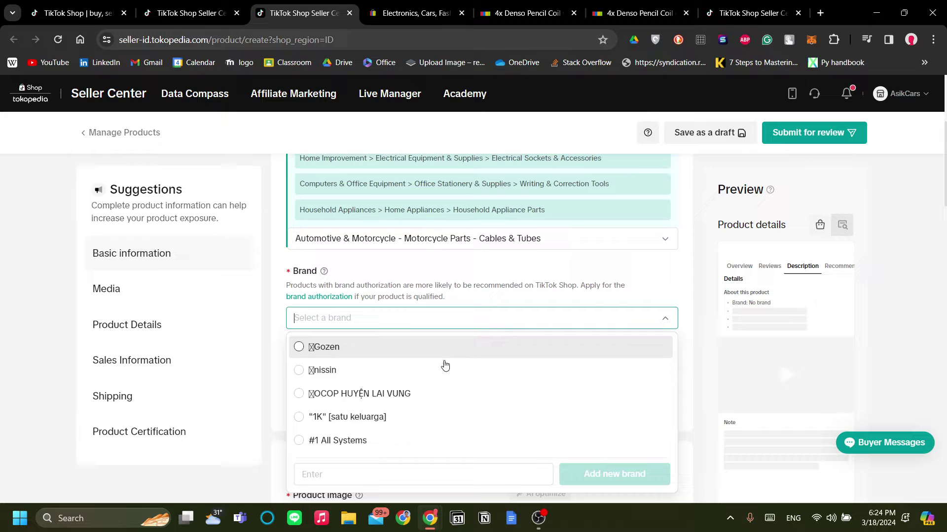
{"action": "scroll", "coordinate": [443, 389], "scroll_direction": "down", "scroll_amount": 10}
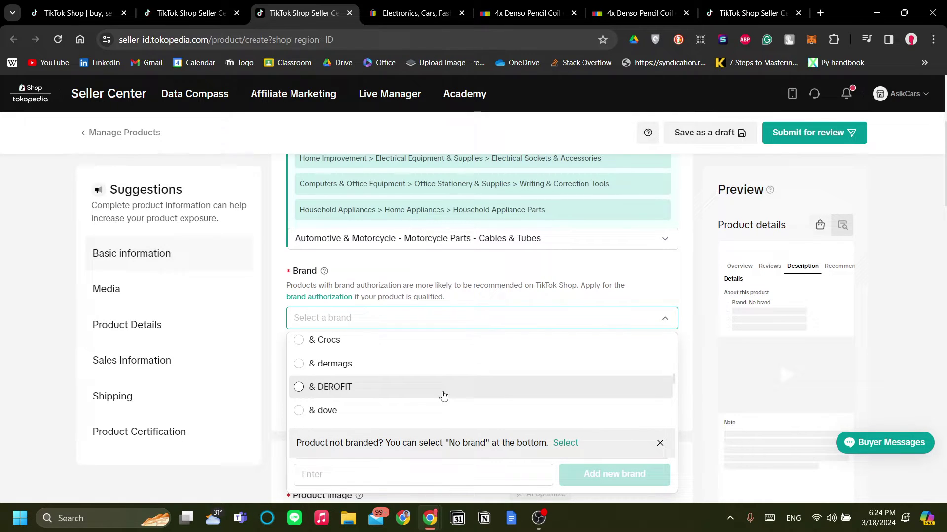
{"action": "type", "text": "kawasak"}
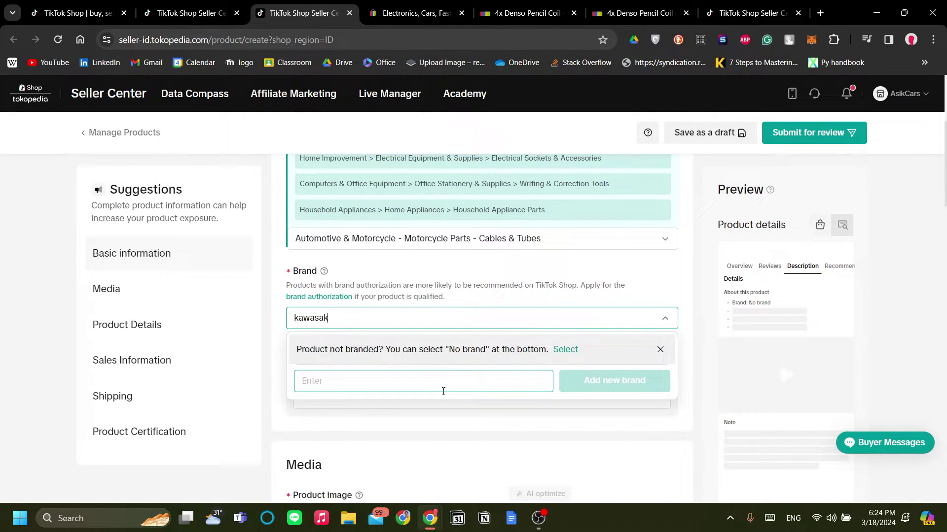
{"action": "key", "text": "ctrl+a"}
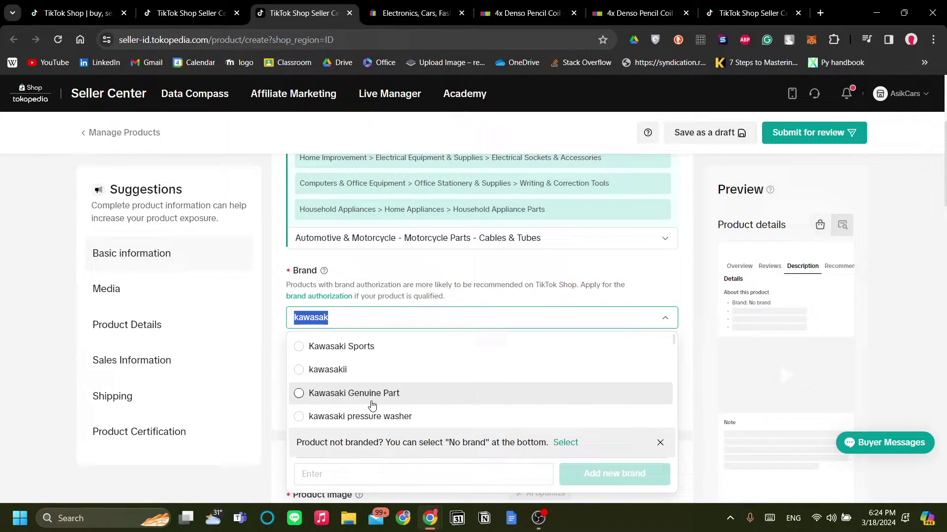
{"action": "left_click", "coordinate": [371, 402]}
{"action": "scroll", "coordinate": [513, 360], "scroll_direction": "down", "scroll_amount": 3}
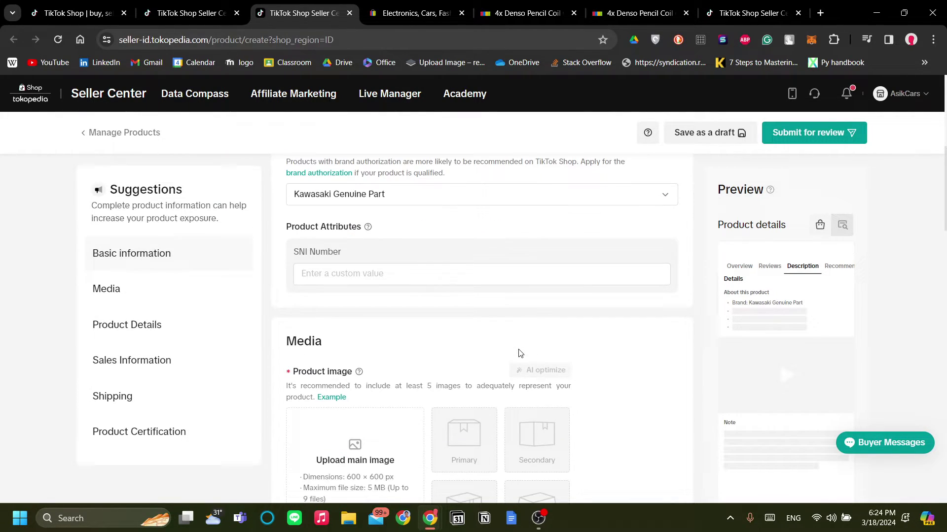
{"action": "left_click", "coordinate": [358, 274]}
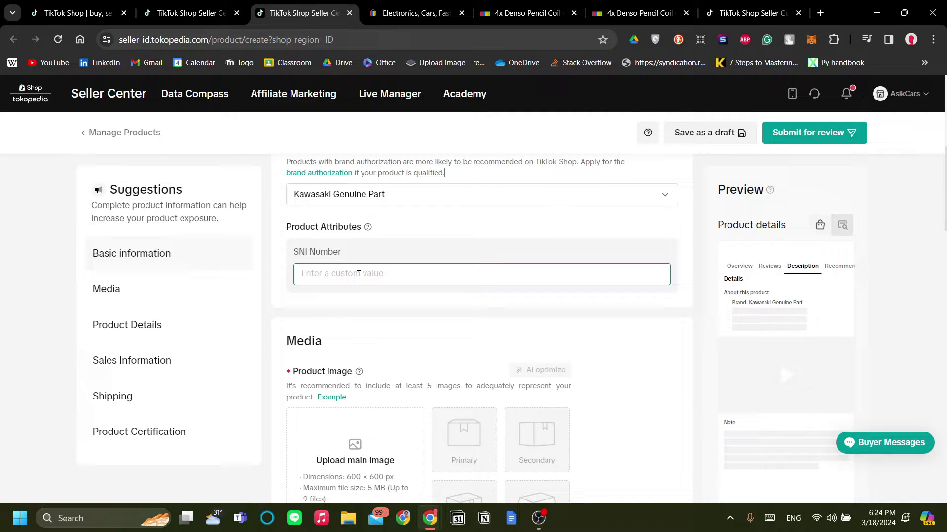
{"action": "left_click", "coordinate": [456, 273]}
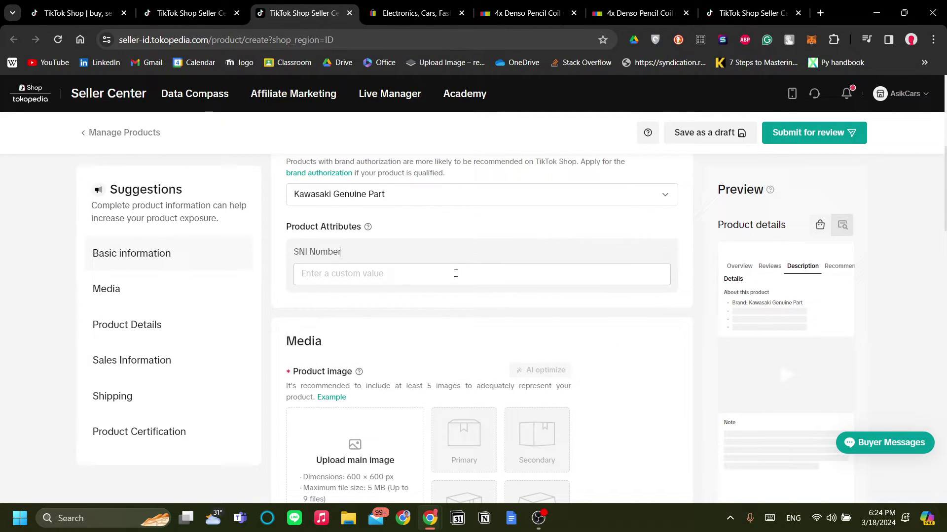
{"action": "left_click", "coordinate": [456, 273]}
{"action": "left_click", "coordinate": [383, 256]}
{"action": "scroll", "coordinate": [392, 295], "scroll_direction": "down", "scroll_amount": 1}
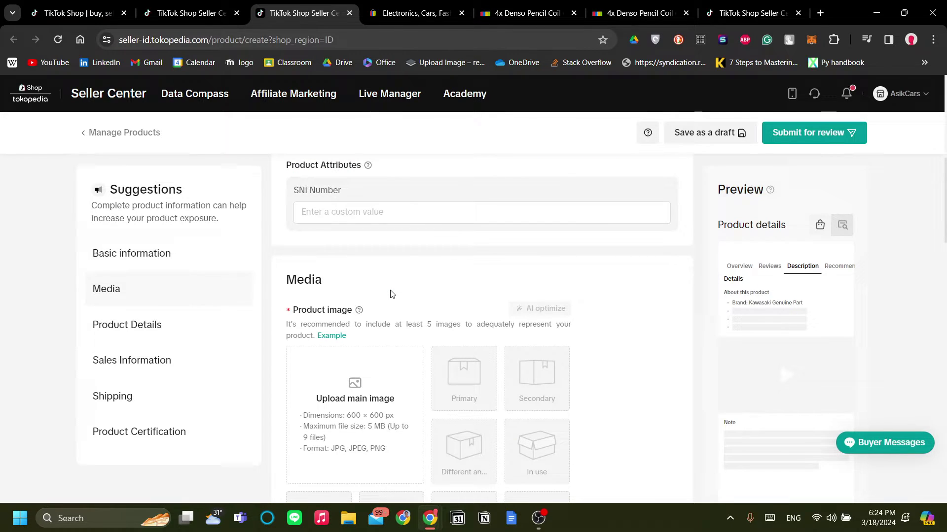
{"action": "scroll", "coordinate": [392, 295], "scroll_direction": "up", "scroll_amount": 1}
{"action": "scroll", "coordinate": [392, 295], "scroll_direction": "down", "scroll_amount": 3}
{"action": "scroll", "coordinate": [498, 317], "scroll_direction": "down", "scroll_amount": 1}
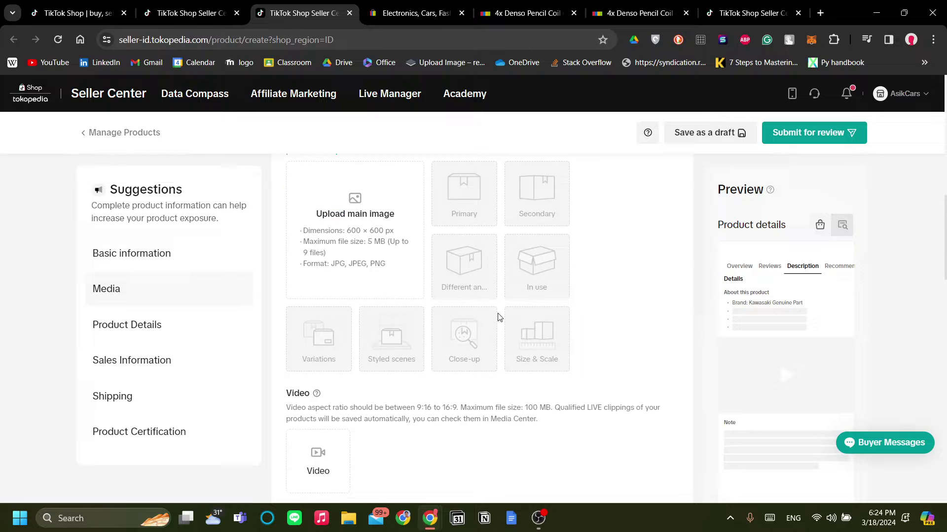
{"action": "scroll", "coordinate": [498, 317], "scroll_direction": "up", "scroll_amount": 1}
{"action": "scroll", "coordinate": [498, 317], "scroll_direction": "down", "scroll_amount": 1}
{"action": "scroll", "coordinate": [498, 317], "scroll_direction": "up", "scroll_amount": 1}
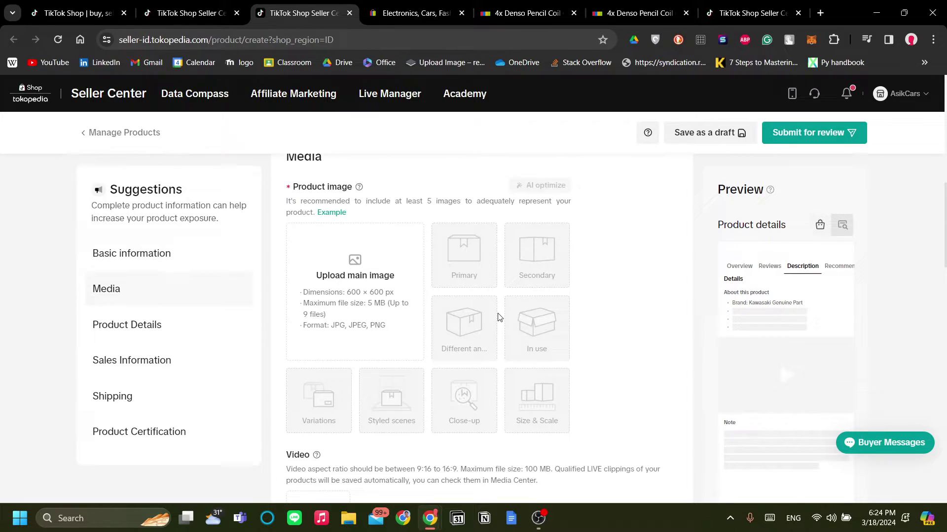
{"action": "scroll", "coordinate": [508, 312], "scroll_direction": "down", "scroll_amount": 1}
{"action": "scroll", "coordinate": [514, 309], "scroll_direction": "up", "scroll_amount": 2}
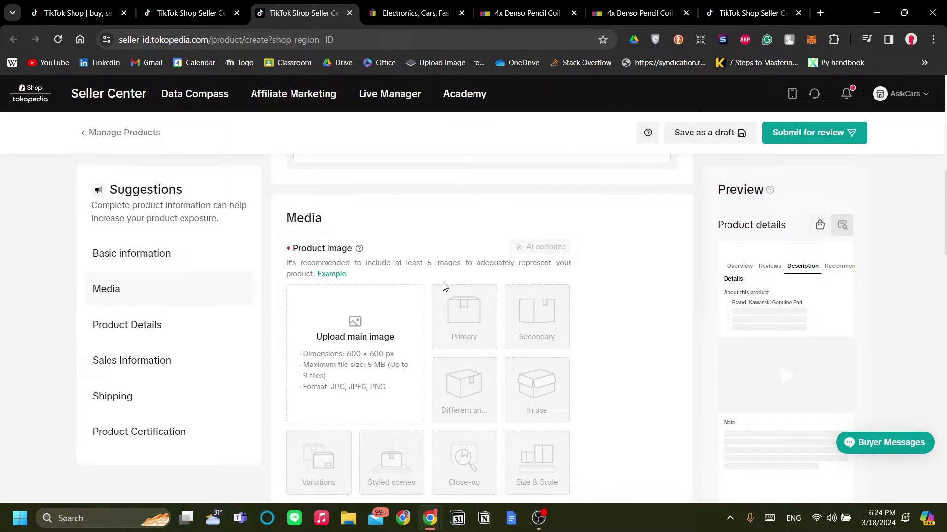
{"action": "scroll", "coordinate": [589, 369], "scroll_direction": "down", "scroll_amount": 1}
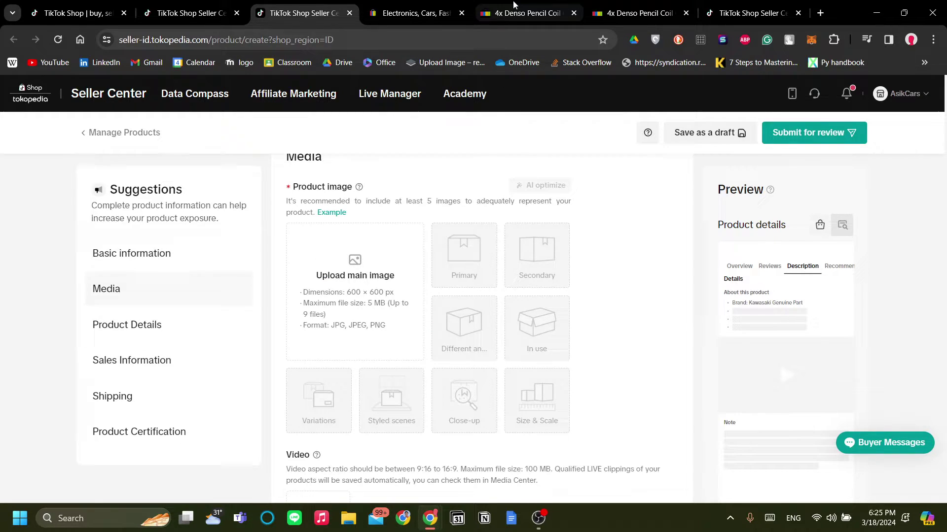
{"action": "left_click", "coordinate": [526, 13]}
{"action": "scroll", "coordinate": [486, 280], "scroll_direction": "down", "scroll_amount": 1}
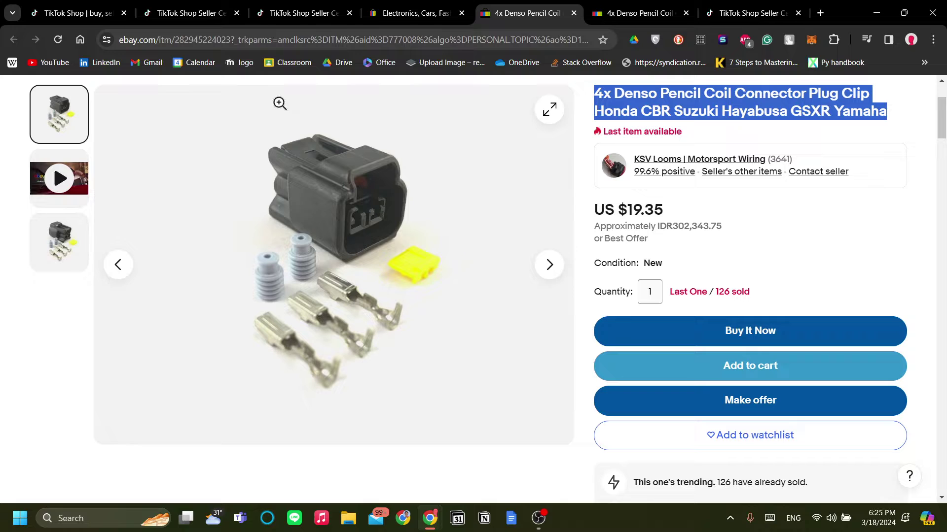
{"action": "left_click", "coordinate": [281, 5]}
{"action": "left_click", "coordinate": [489, 12]}
{"action": "left_click", "coordinate": [296, 12]}
{"action": "scroll", "coordinate": [494, 276], "scroll_direction": "down", "scroll_amount": 5}
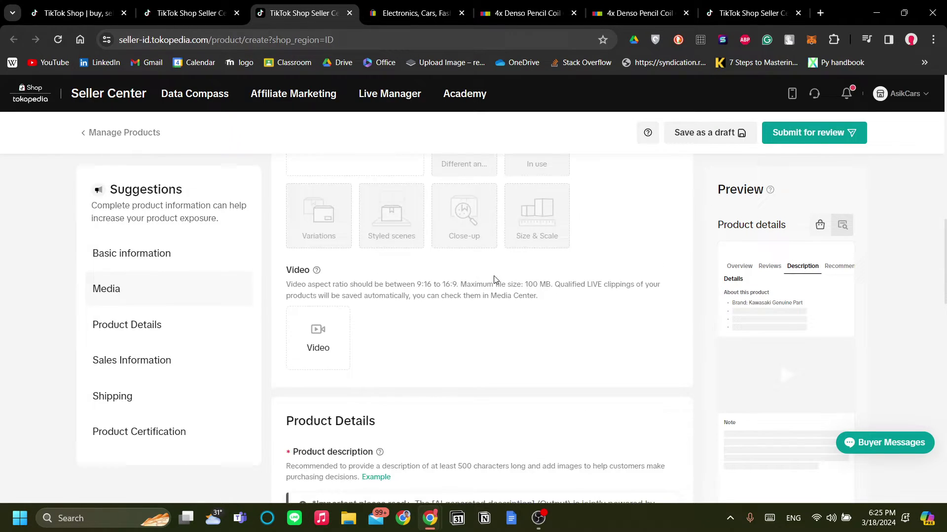
Open the AI description generator for the product description
{"action": "scroll", "coordinate": [495, 279], "scroll_direction": "down", "scroll_amount": 2}
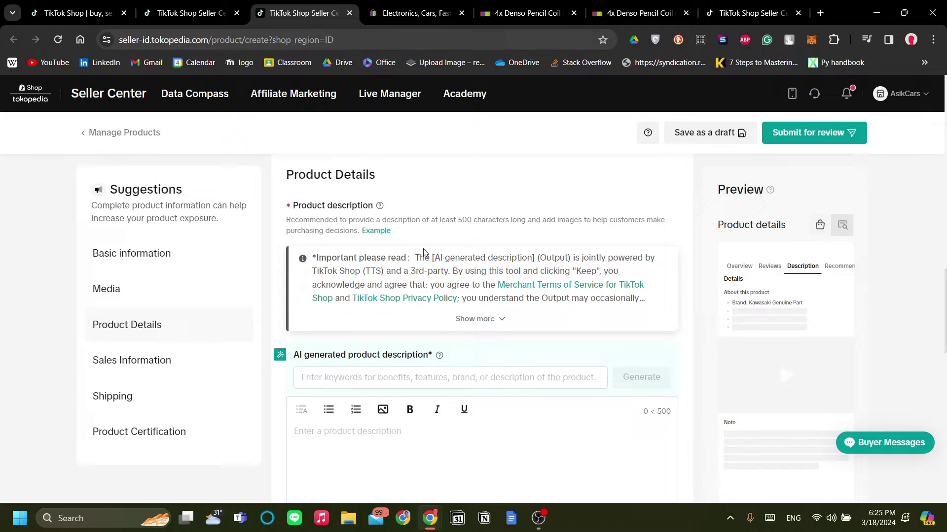
{"action": "scroll", "coordinate": [475, 323], "scroll_direction": "down", "scroll_amount": 2}
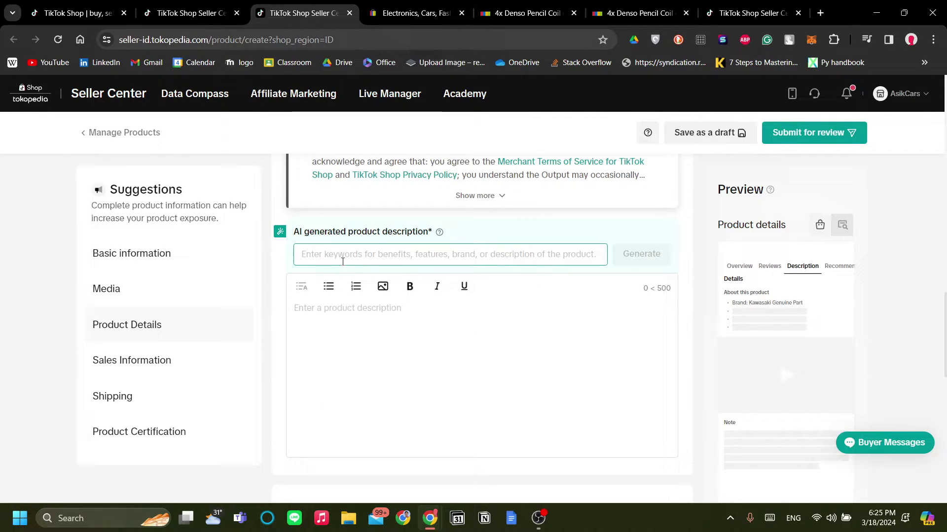
{"action": "scroll", "coordinate": [280, 233], "scroll_direction": "down", "scroll_amount": 3}
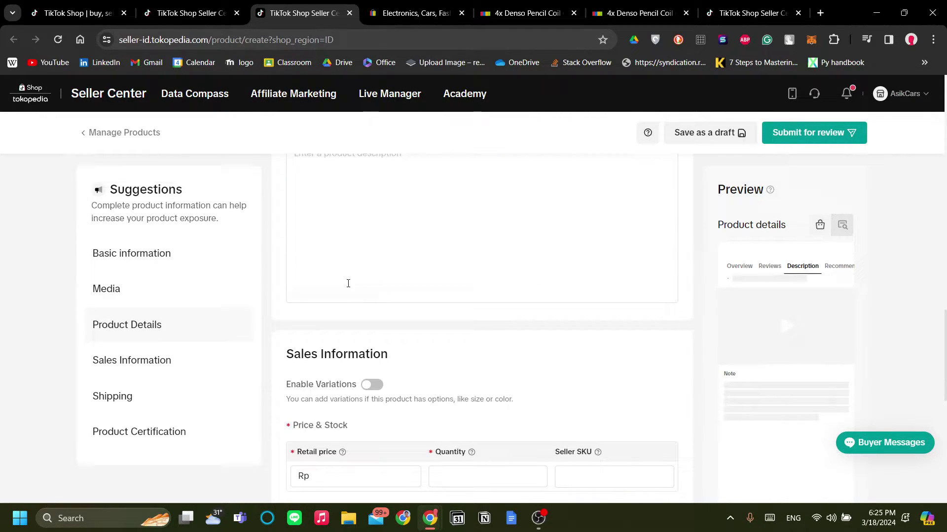
{"action": "scroll", "coordinate": [396, 326], "scroll_direction": "up", "scroll_amount": 3}
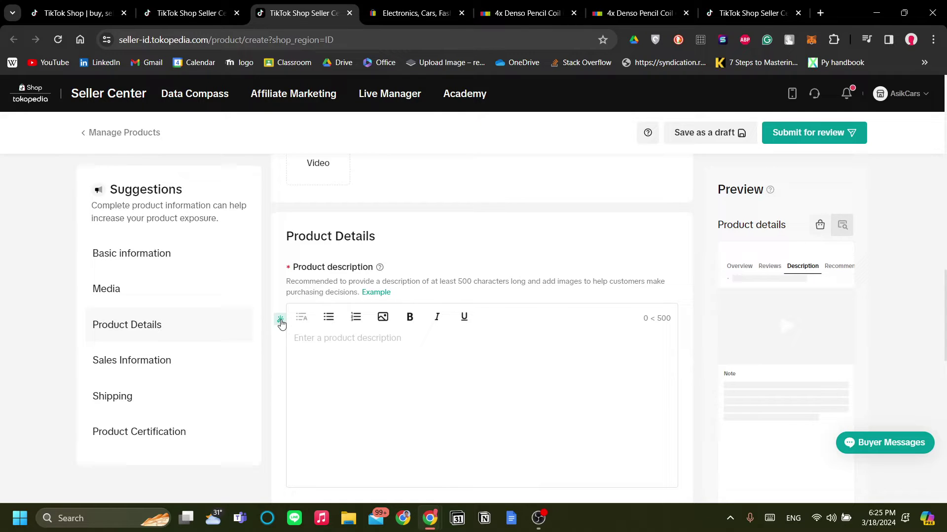
{"action": "left_click", "coordinate": [281, 322]}
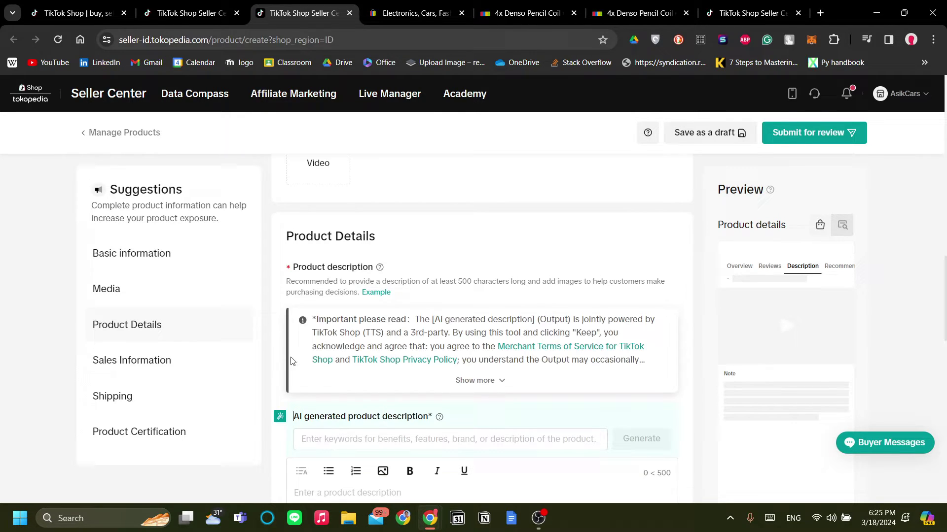
{"action": "scroll", "coordinate": [298, 398], "scroll_direction": "down", "scroll_amount": 1}
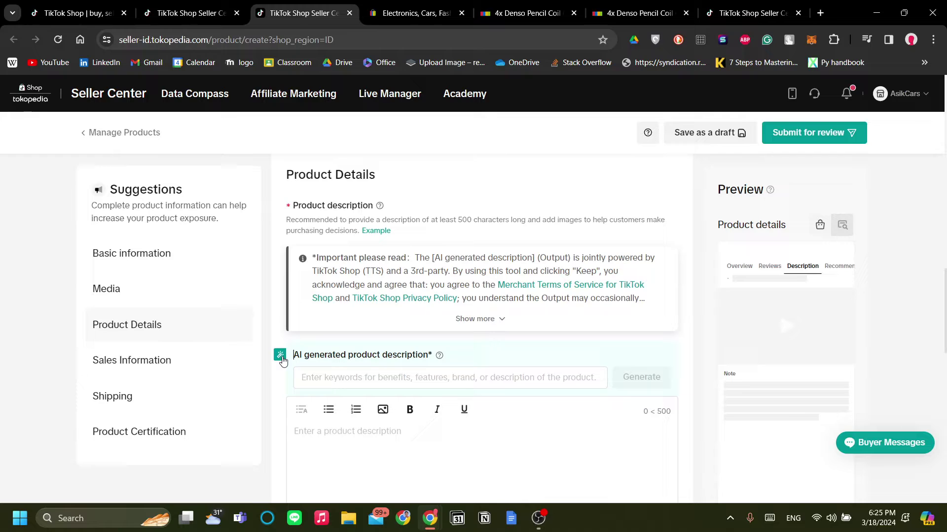
{"action": "left_click", "coordinate": [280, 356]}
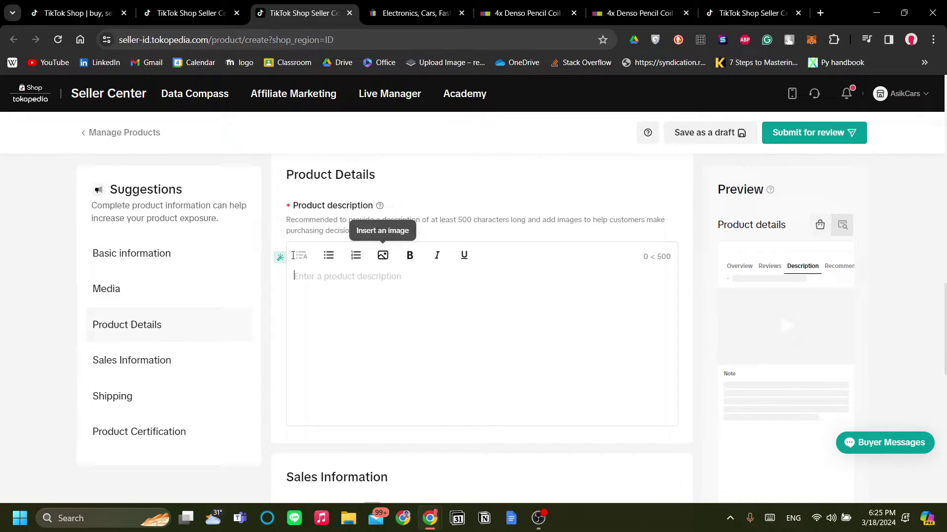
{"action": "left_click", "coordinate": [280, 257]}
Enter the keyword 'OEM Replacement Socket' and generate an AI description
{"action": "left_click", "coordinate": [375, 378]}
{"action": "scroll", "coordinate": [442, 383], "scroll_direction": "down", "scroll_amount": 1}
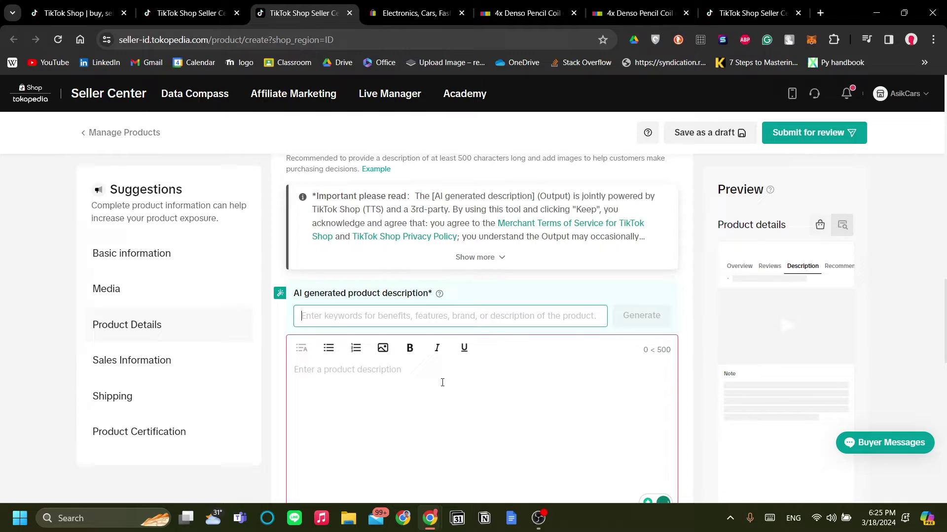
{"action": "type", "text": "So"}
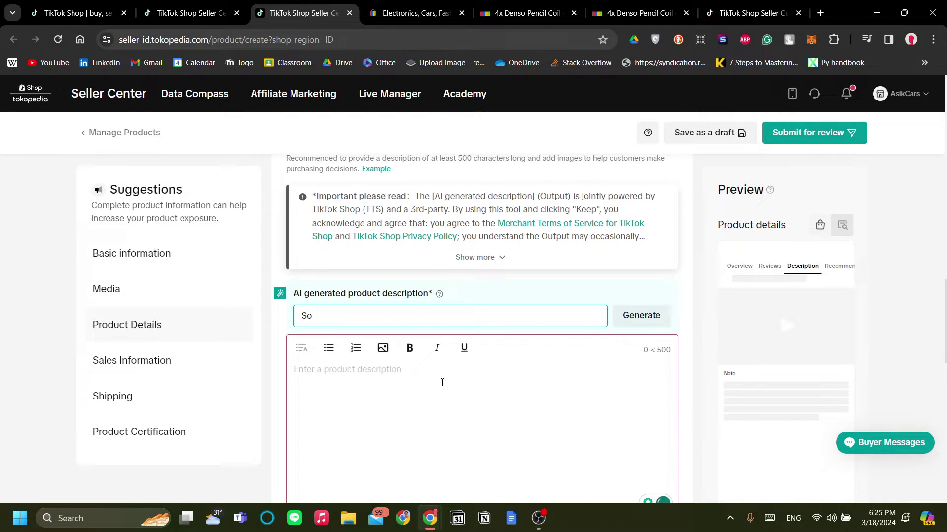
{"action": "key", "text": "BackSpace"}
{"action": "key", "text": "BackSpace"}
{"action": "type", "text": "OEM Replacement So"}
{"action": "left_click", "coordinate": [442, 382]}
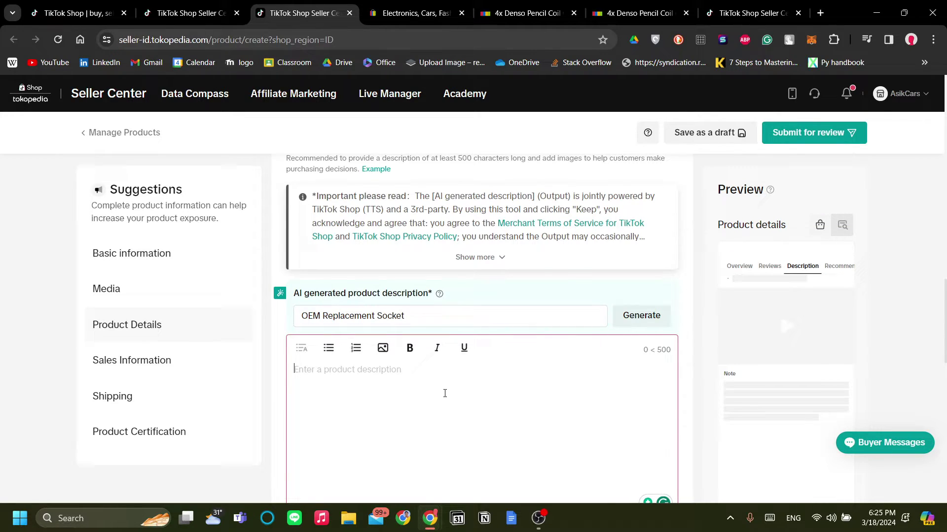
Keep the generated description with Easy Installation and Durable bullets, 485 of 500 characters
{"action": "scroll", "coordinate": [493, 353], "scroll_direction": "down", "scroll_amount": 1}
{"action": "left_click", "coordinate": [639, 257]}
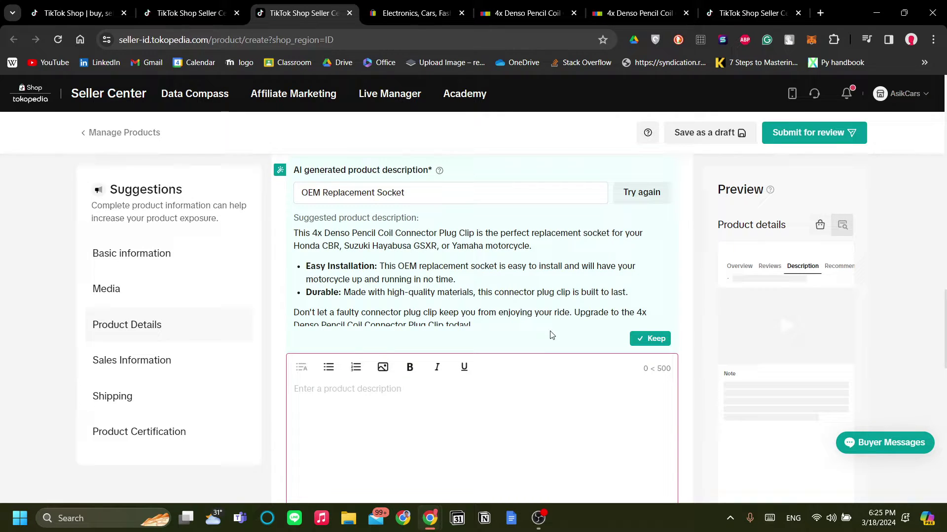
{"action": "scroll", "coordinate": [564, 328], "scroll_direction": "up", "scroll_amount": 1}
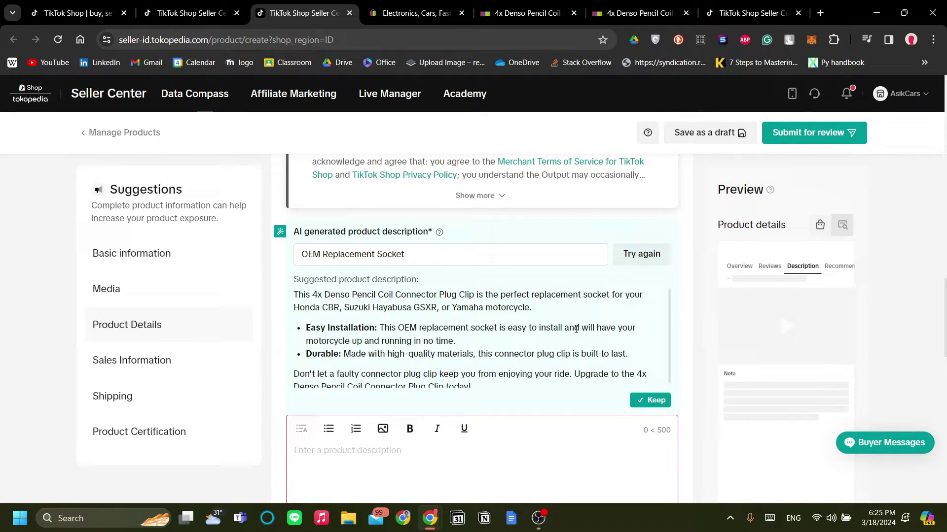
{"action": "left_click", "coordinate": [651, 400]}
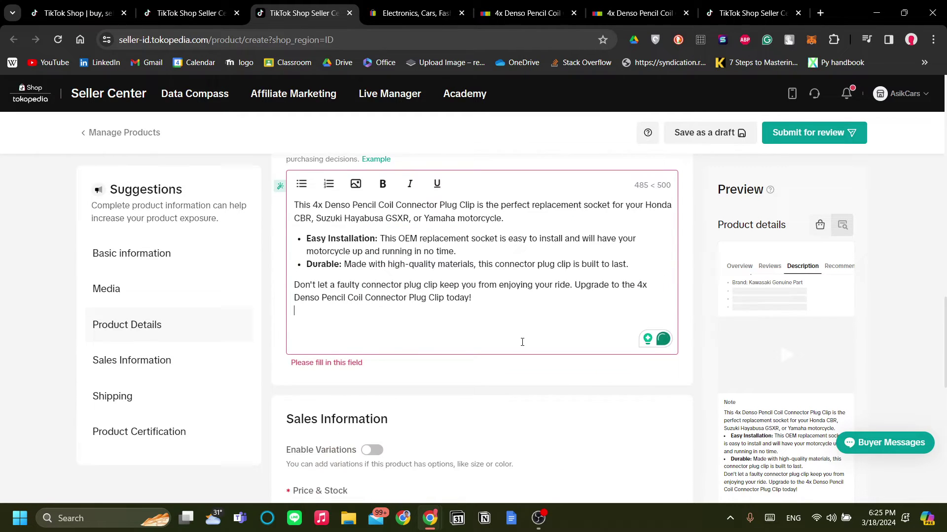
{"action": "scroll", "coordinate": [557, 355], "scroll_direction": "up", "scroll_amount": 2}
{"action": "scroll", "coordinate": [544, 312], "scroll_direction": "down", "scroll_amount": 1}
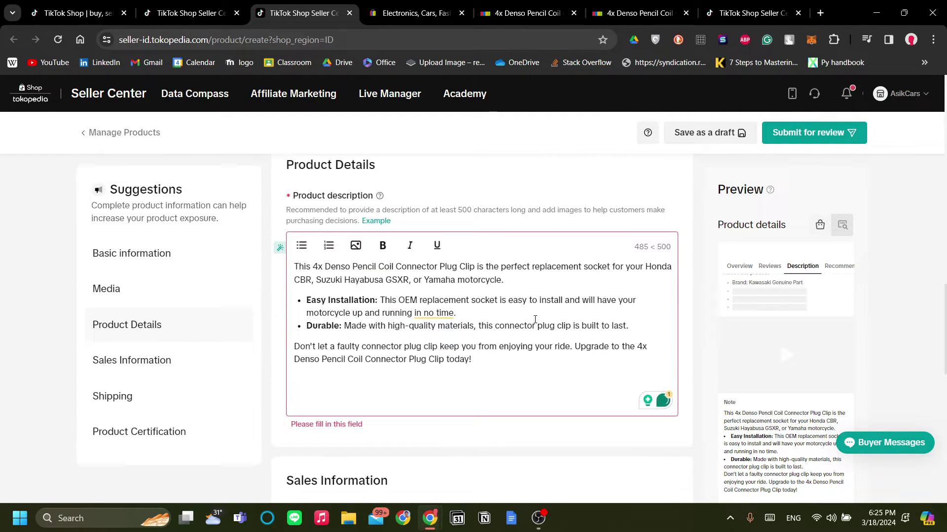
{"action": "scroll", "coordinate": [540, 318], "scroll_direction": "down", "scroll_amount": 4}
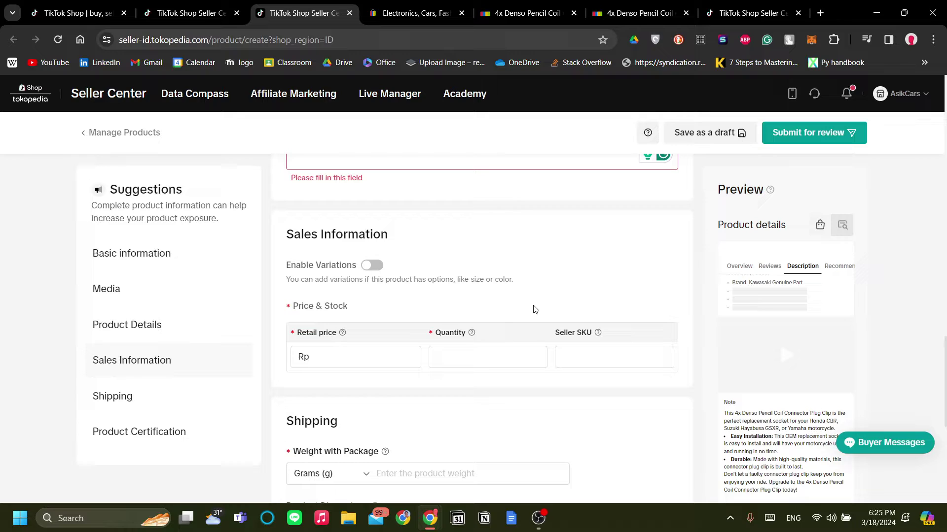
{"action": "scroll", "coordinate": [458, 276], "scroll_direction": "down", "scroll_amount": 1}
{"action": "scroll", "coordinate": [427, 259], "scroll_direction": "up", "scroll_amount": 1}
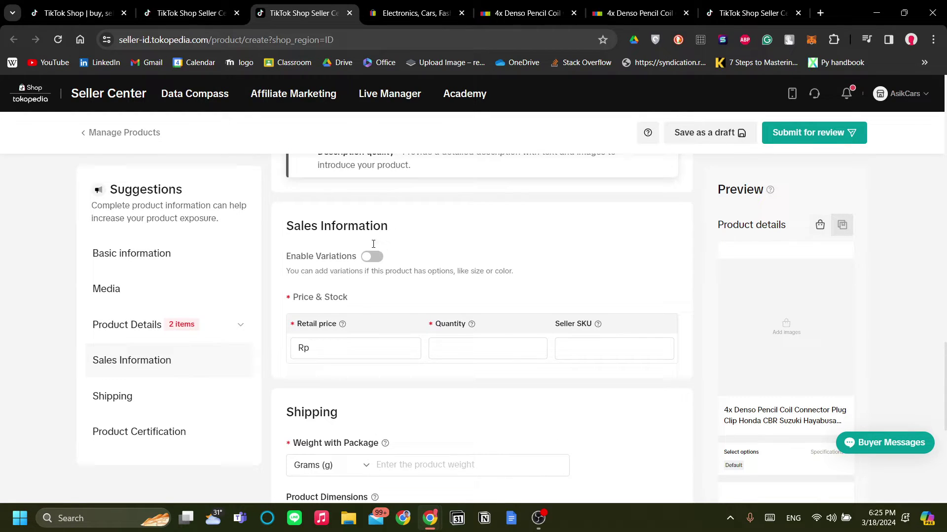
{"action": "scroll", "coordinate": [478, 321], "scroll_direction": "down", "scroll_amount": 1}
{"action": "scroll", "coordinate": [417, 315], "scroll_direction": "down", "scroll_amount": 2}
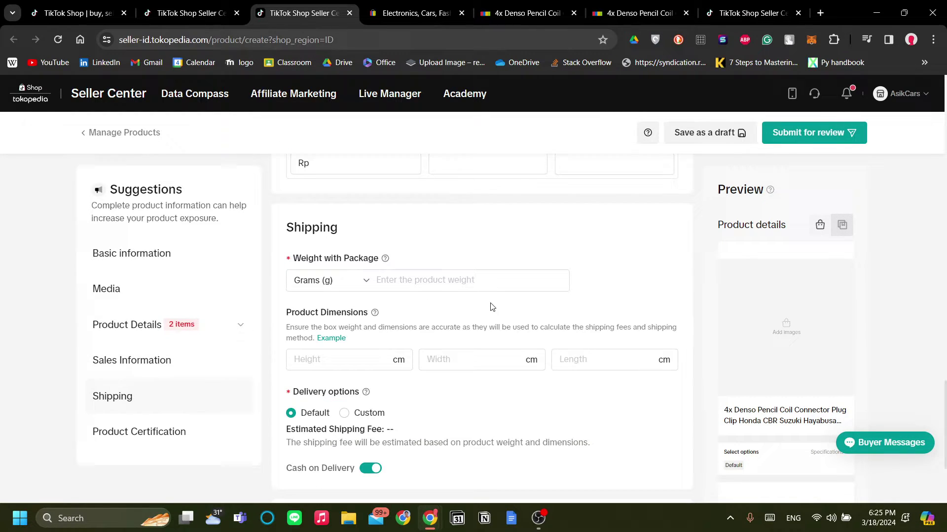
{"action": "scroll", "coordinate": [491, 307], "scroll_direction": "up", "scroll_amount": 2}
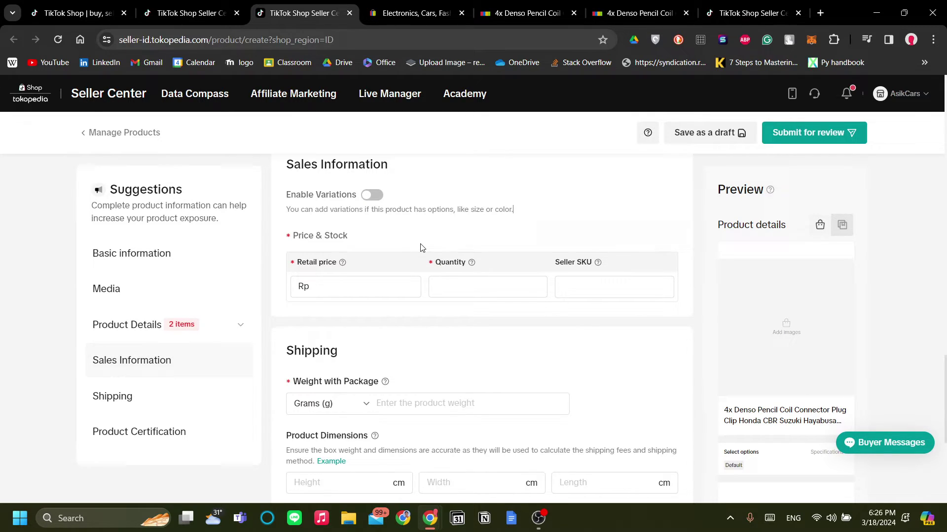
Enter the Rp 600.000 retail price from the eBay listing, then move to the Quantity field
{"action": "left_click", "coordinate": [411, 286]}
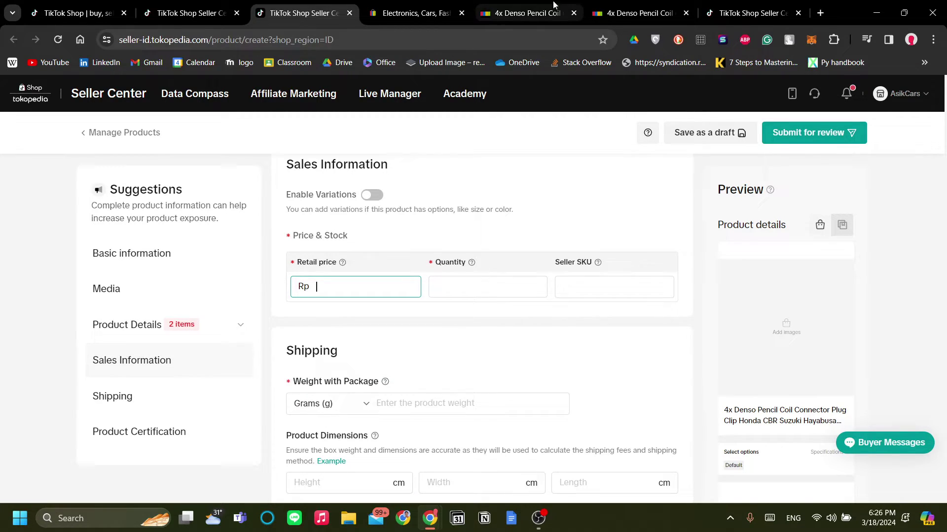
{"action": "left_click", "coordinate": [639, 13]}
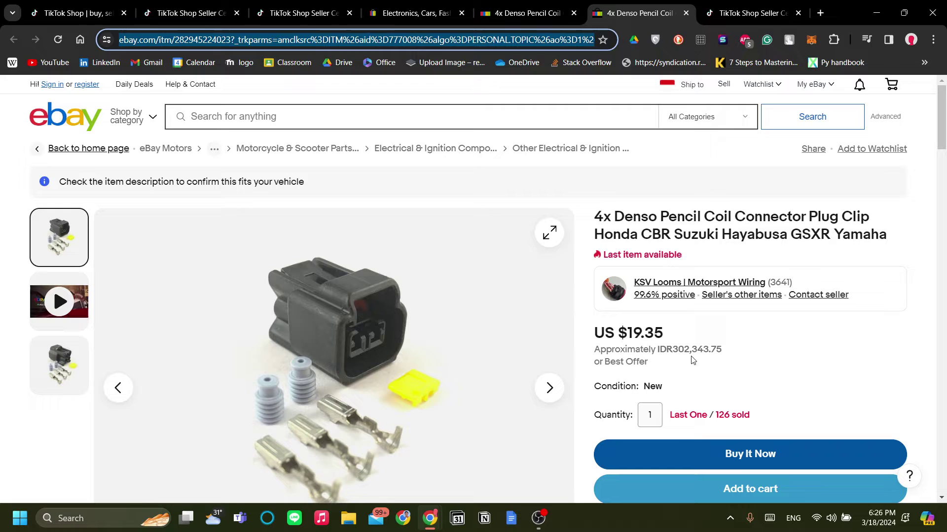
{"action": "left_click", "coordinate": [338, 8]}
{"action": "type", "text": "6000000"}
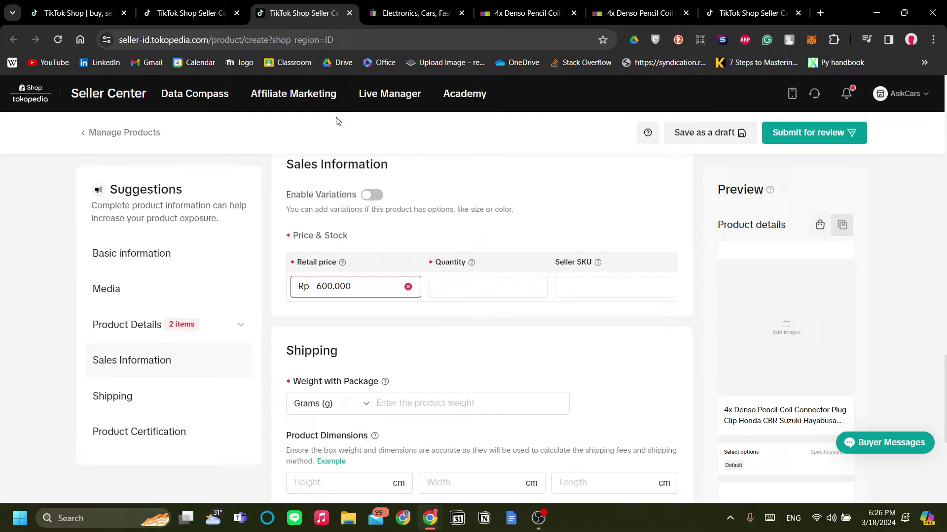
{"action": "left_click", "coordinate": [453, 290]}
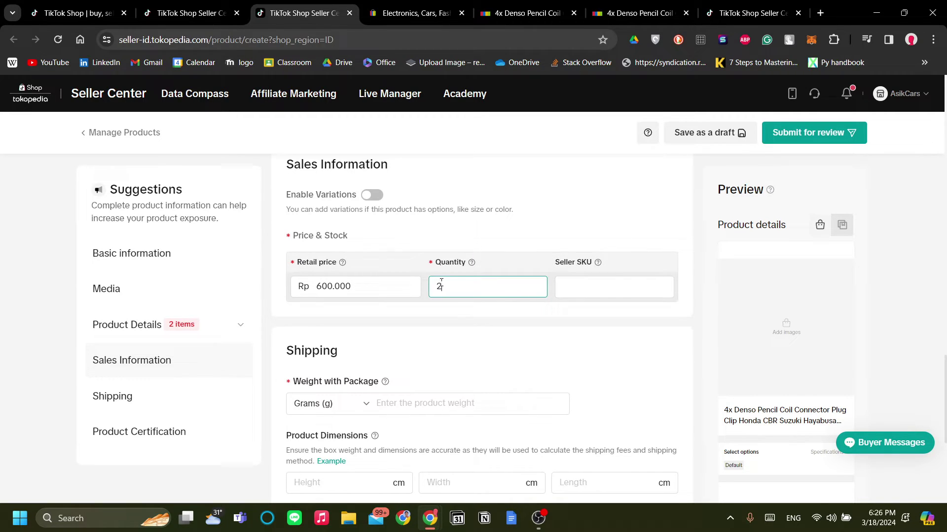
{"action": "scroll", "coordinate": [491, 252], "scroll_direction": "down", "scroll_amount": 2}
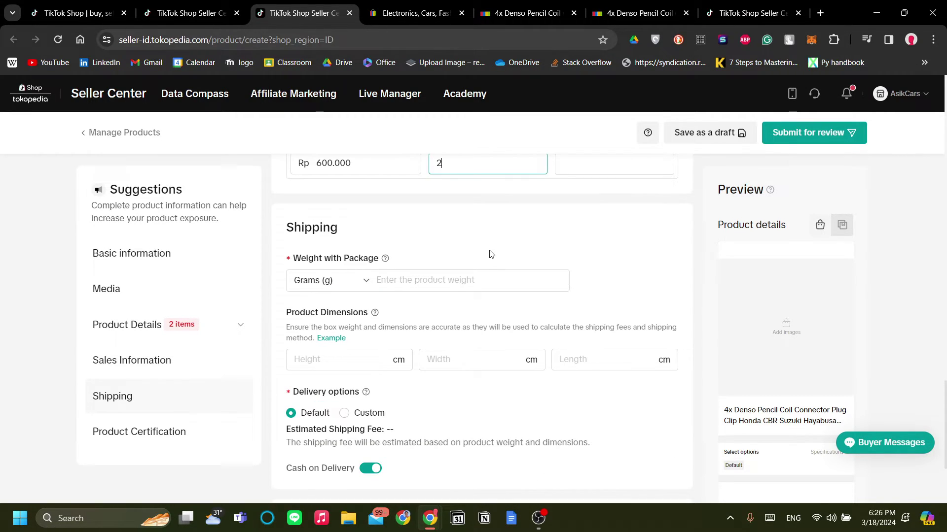
{"action": "scroll", "coordinate": [476, 299], "scroll_direction": "down", "scroll_amount": 1}
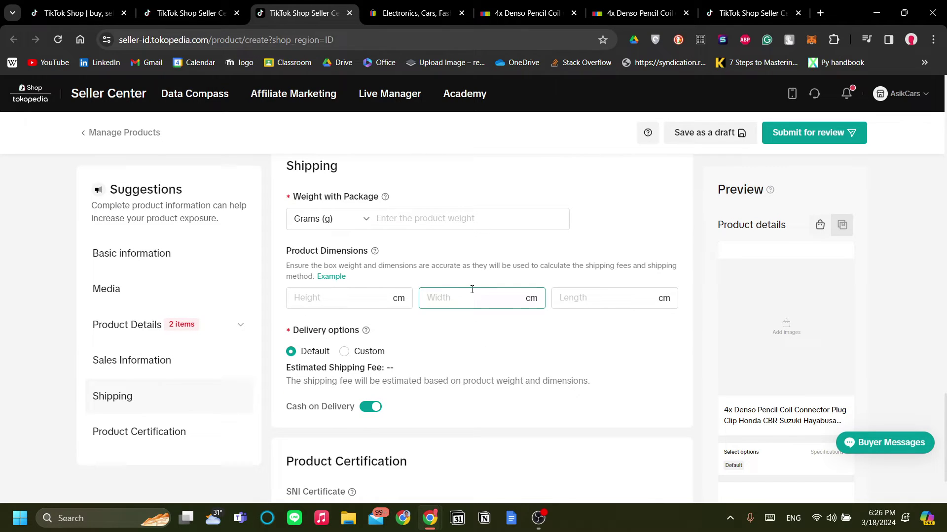
{"action": "left_click", "coordinate": [526, 12]}
{"action": "scroll", "coordinate": [603, 229], "scroll_direction": "down", "scroll_amount": 15}
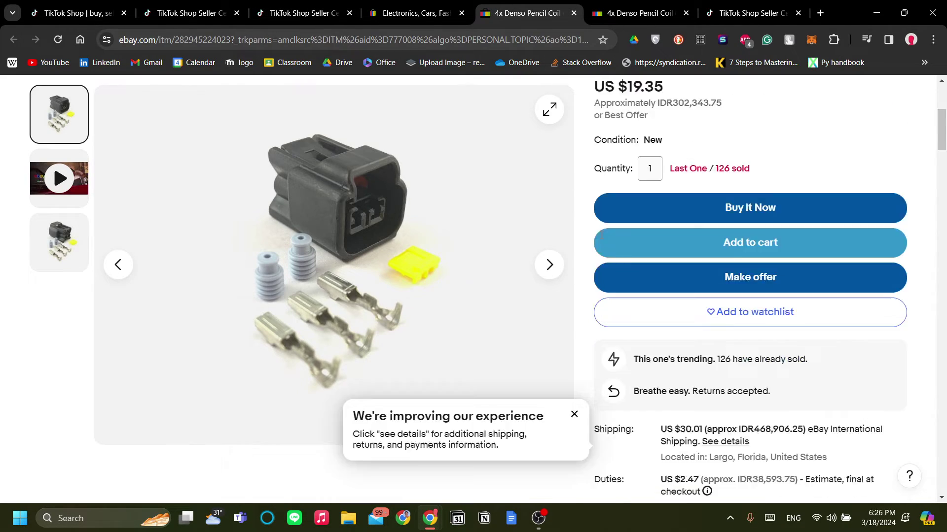
{"action": "scroll", "coordinate": [528, 275], "scroll_direction": "up", "scroll_amount": 3}
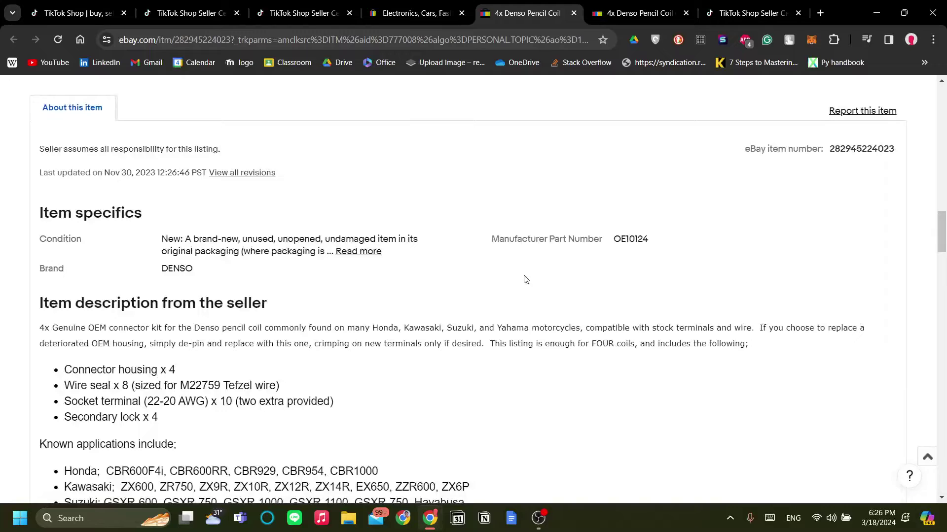
{"action": "scroll", "coordinate": [351, 299], "scroll_direction": "down", "scroll_amount": 1}
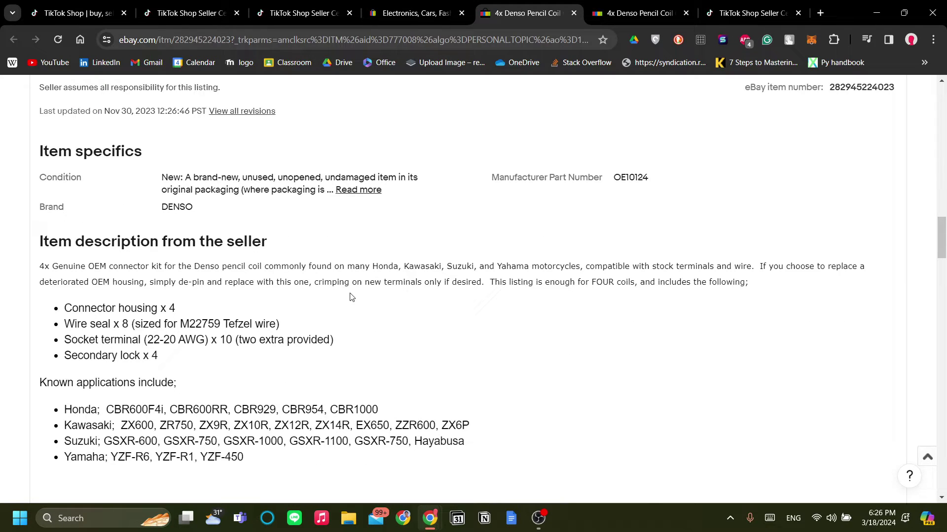
{"action": "scroll", "coordinate": [351, 296], "scroll_direction": "down", "scroll_amount": 6}
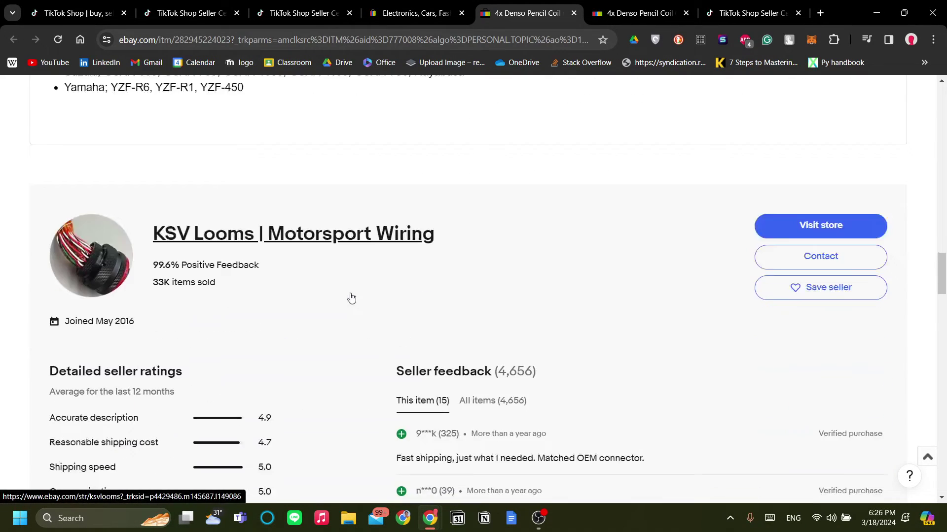
{"action": "scroll", "coordinate": [351, 298], "scroll_direction": "up", "scroll_amount": 5}
{"action": "left_click", "coordinate": [299, 13]}
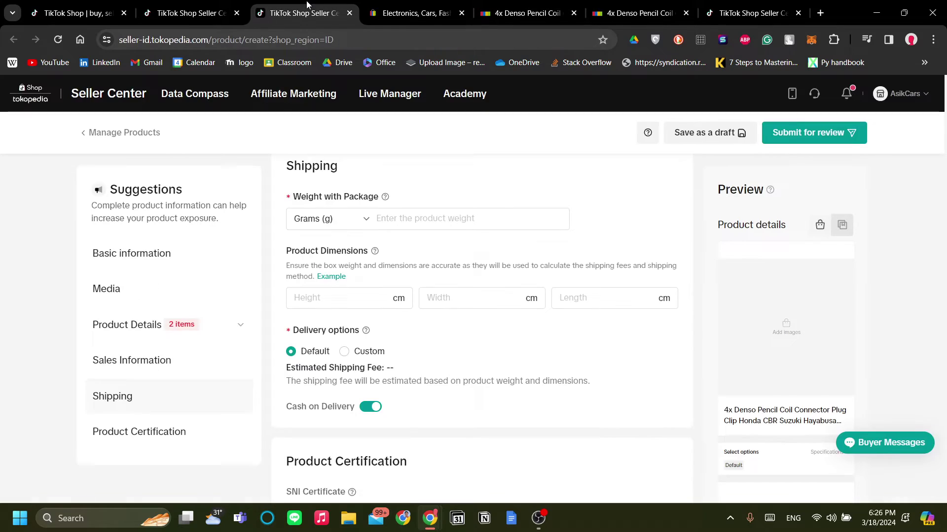
Enter a 100 gram package weight so the shipping fee estimates at Rp11.333
{"action": "left_click", "coordinate": [417, 225]}
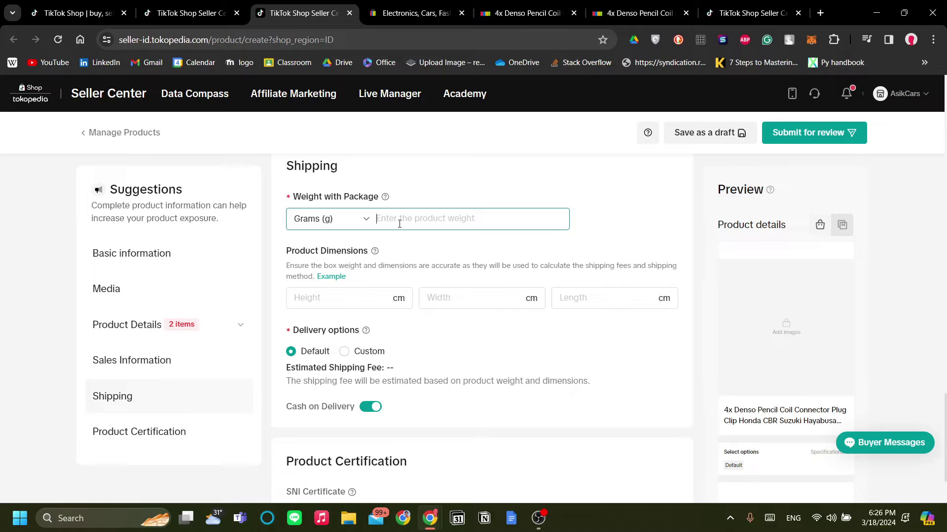
{"action": "type", "text": "100"}
{"action": "left_click", "coordinate": [421, 306]}
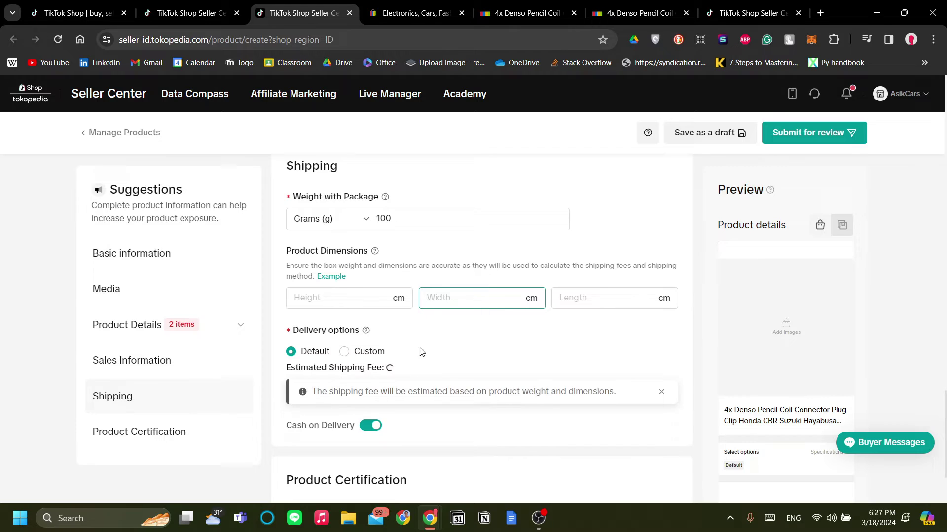
{"action": "scroll", "coordinate": [450, 343], "scroll_direction": "down", "scroll_amount": 1}
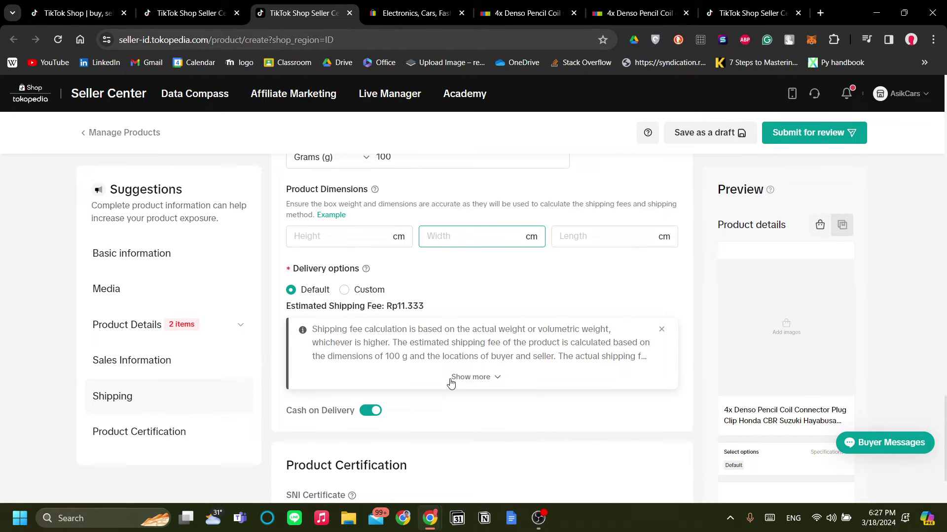
{"action": "scroll", "coordinate": [435, 320], "scroll_direction": "down", "scroll_amount": 2}
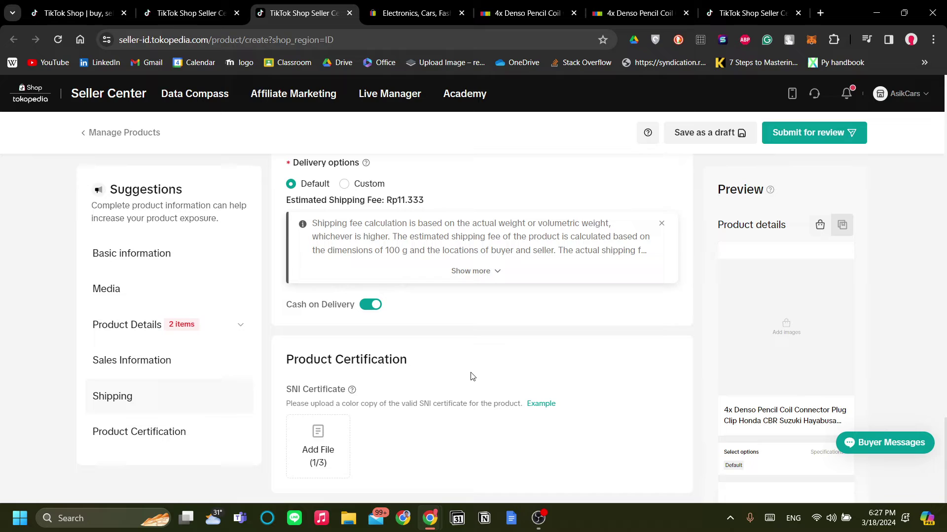
Review the SNI Certificate section, briefly selecting its heading text
{"action": "left_click_drag", "start_coordinate": [284, 394], "coordinate": [370, 390]}
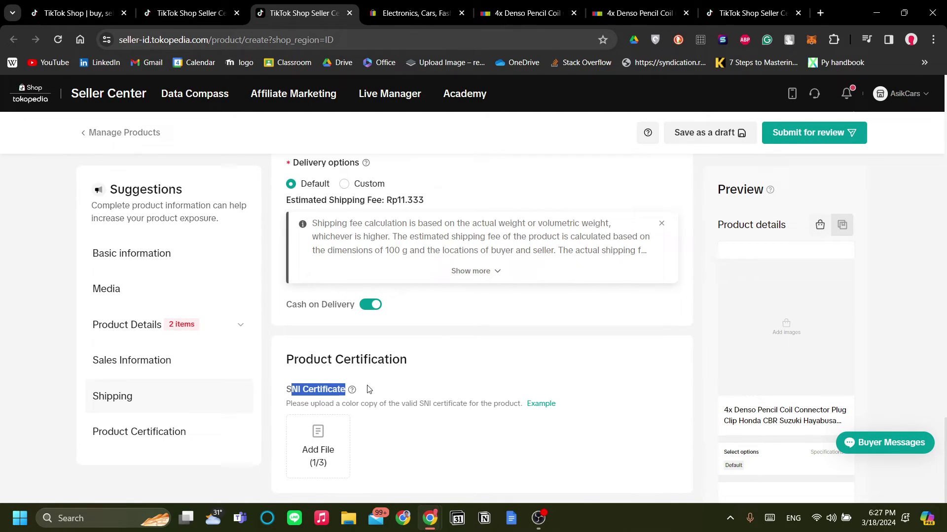
{"action": "left_click", "coordinate": [436, 403]}
{"action": "mouse_move", "coordinate": [352, 393]}
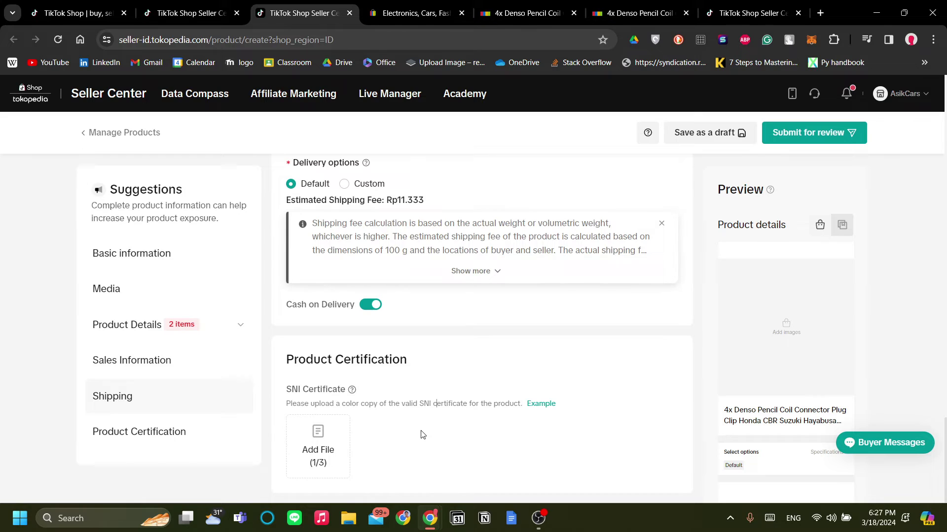
{"action": "scroll", "coordinate": [422, 434], "scroll_direction": "up", "scroll_amount": 20}
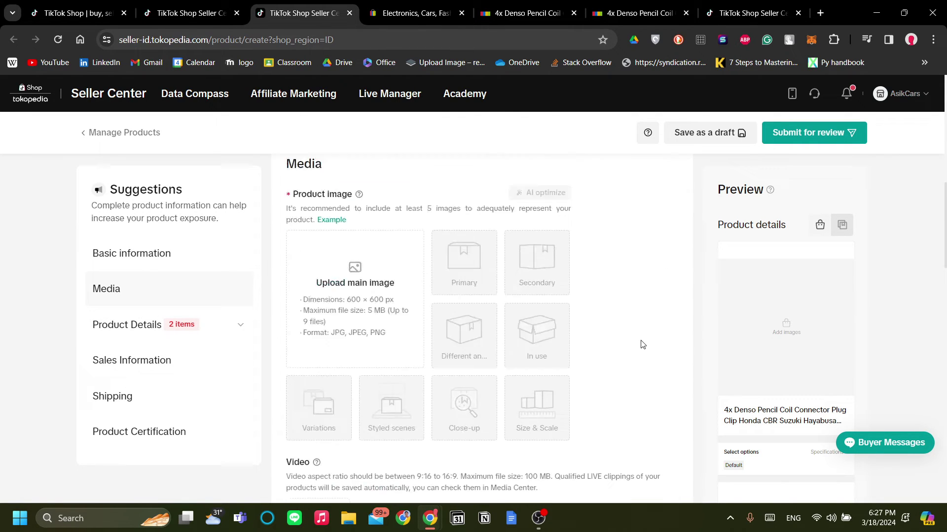
Save the Denso connector listing as a draft and leave via the Shop tokopedia logo
{"action": "scroll", "coordinate": [642, 344], "scroll_direction": "up", "scroll_amount": 6}
{"action": "scroll", "coordinate": [574, 355], "scroll_direction": "up", "scroll_amount": 5}
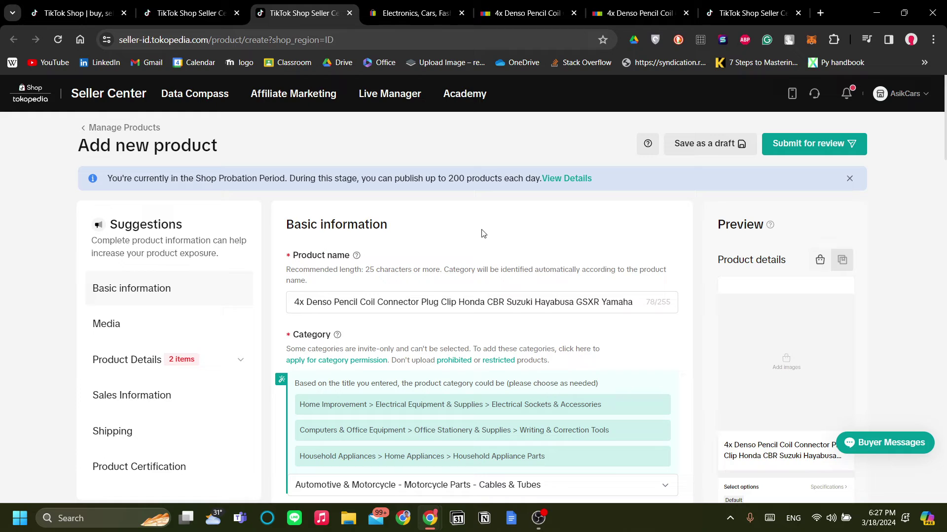
{"action": "scroll", "coordinate": [459, 272], "scroll_direction": "down", "scroll_amount": 10}
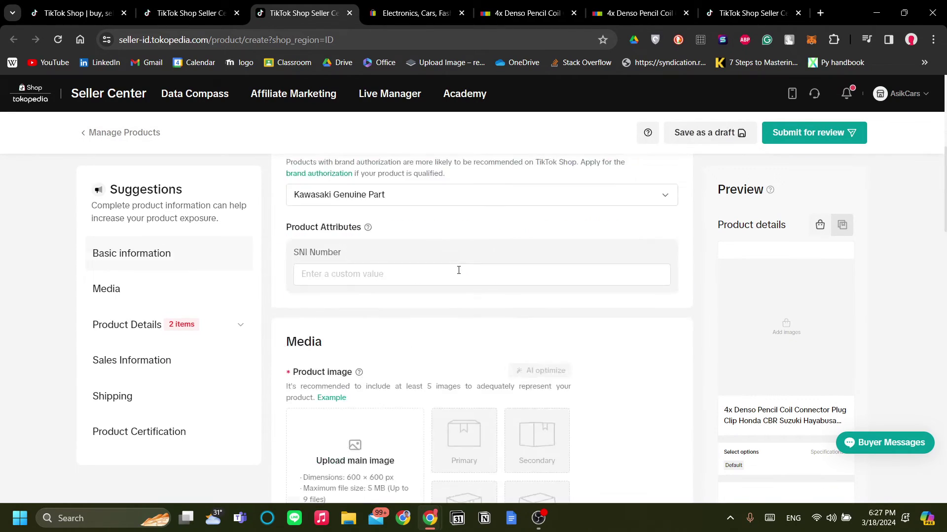
{"action": "scroll", "coordinate": [458, 273], "scroll_direction": "down", "scroll_amount": 2}
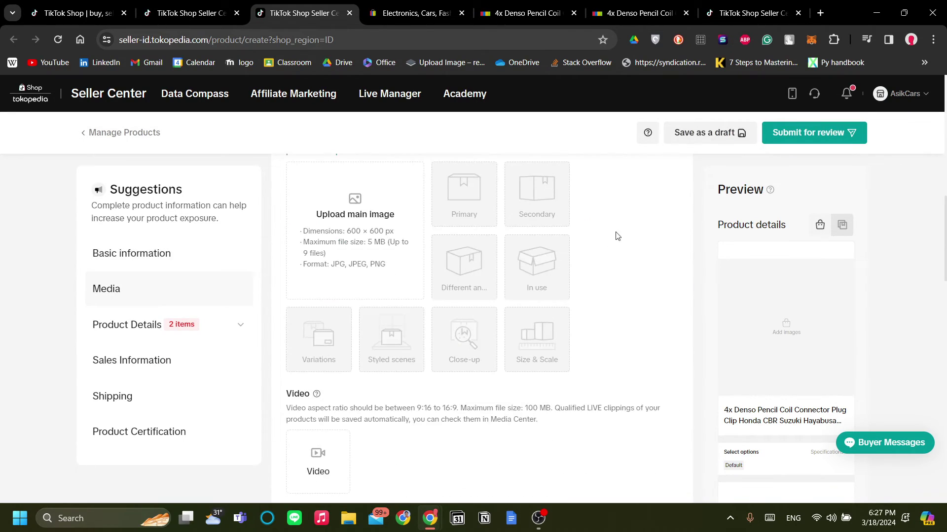
{"action": "left_click", "coordinate": [722, 132]}
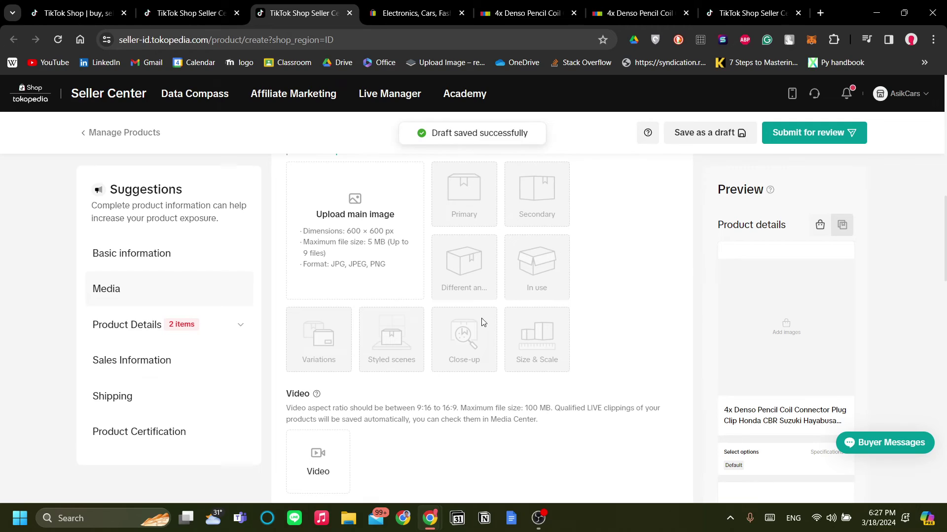
{"action": "left_click", "coordinate": [29, 97]}
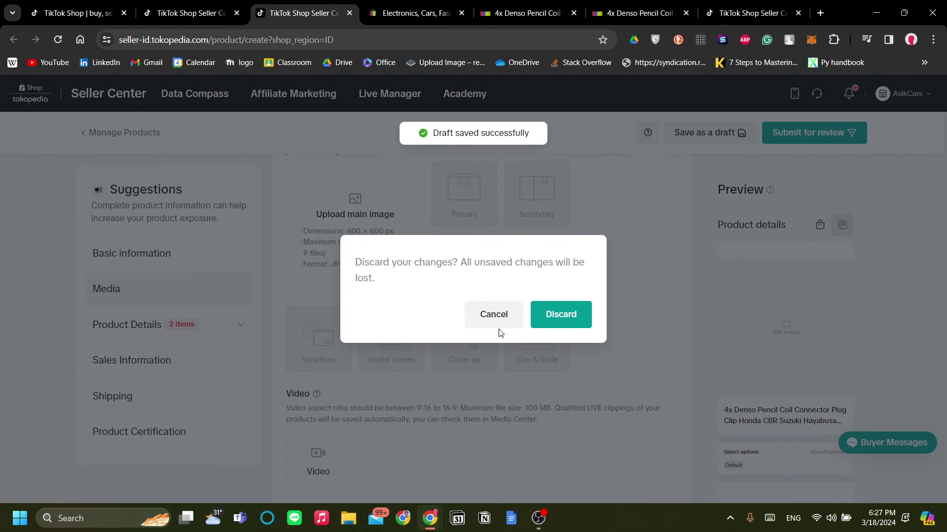
Discard the form's unsaved changes and browse the Shoppable videos inspiration page
{"action": "left_click", "coordinate": [549, 325]}
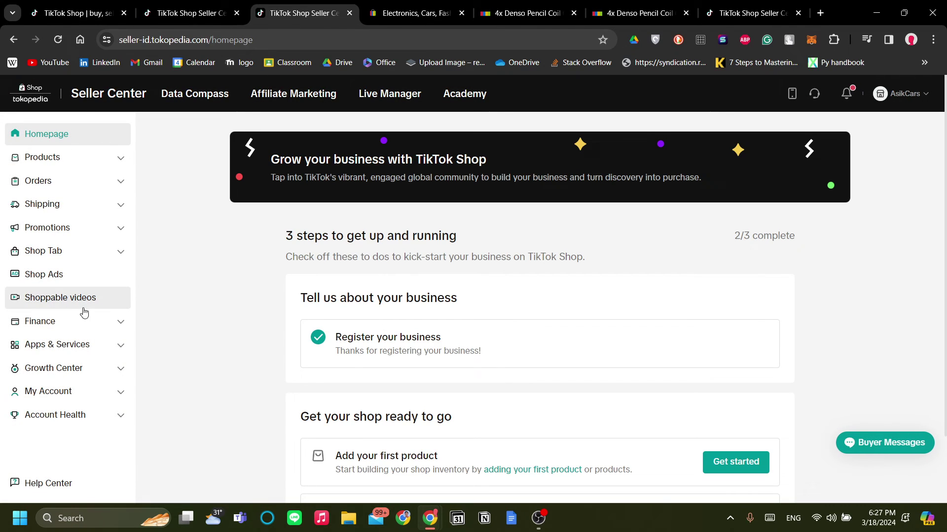
{"action": "left_click", "coordinate": [82, 307]}
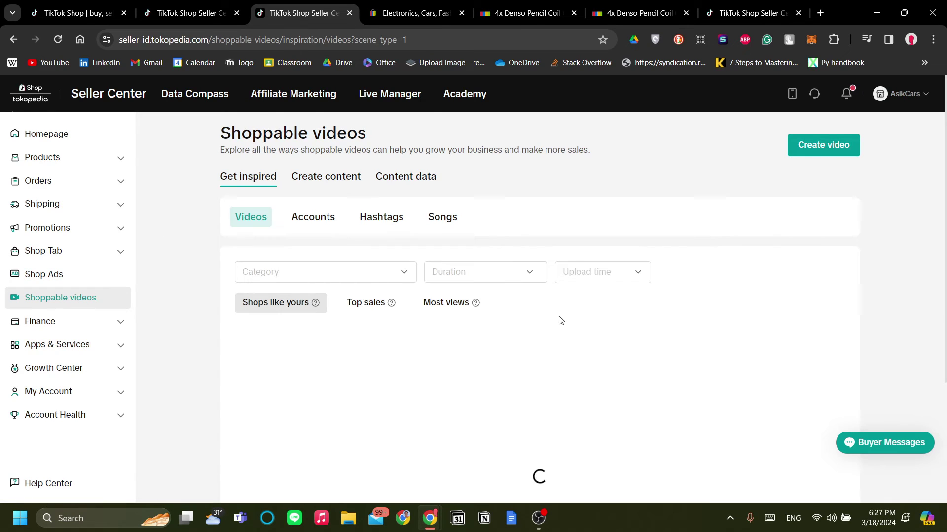
{"action": "scroll", "coordinate": [522, 333], "scroll_direction": "down", "scroll_amount": 2}
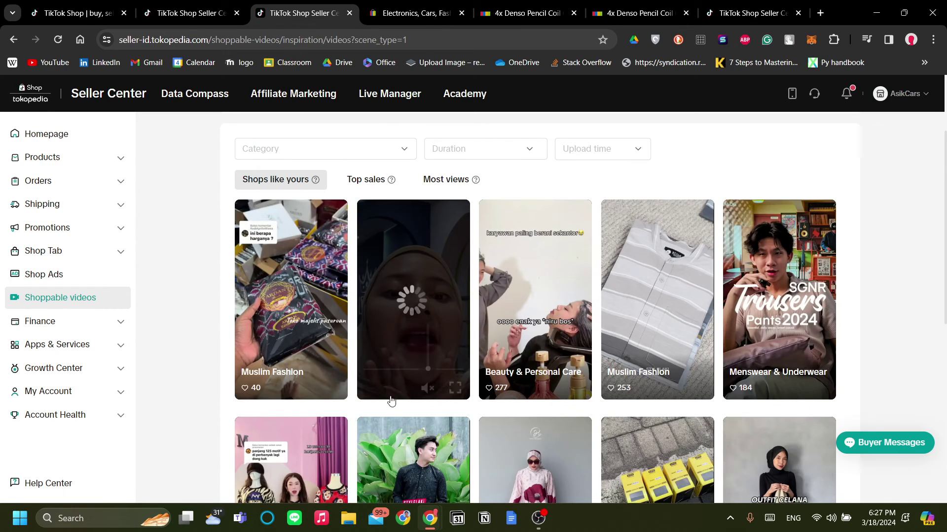
{"action": "scroll", "coordinate": [522, 399], "scroll_direction": "down", "scroll_amount": 1}
{"action": "scroll", "coordinate": [523, 398], "scroll_direction": "down", "scroll_amount": 2}
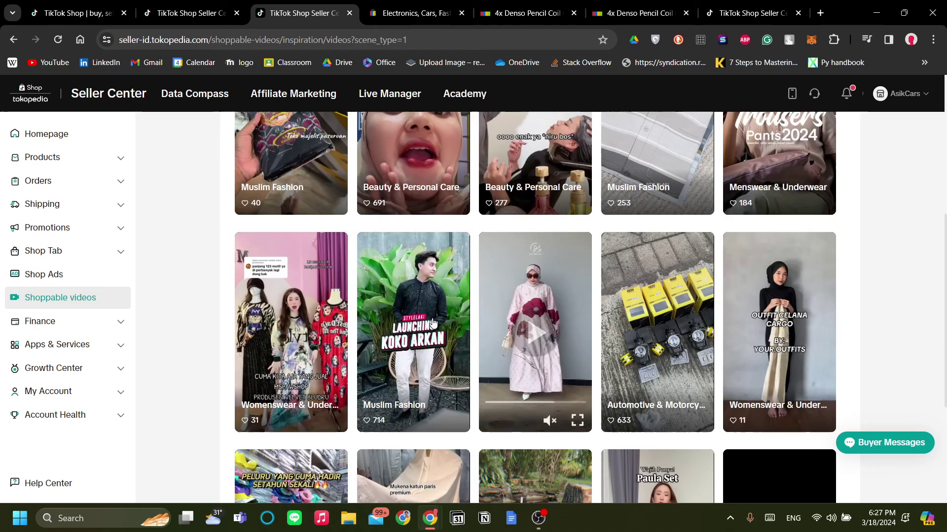
{"action": "scroll", "coordinate": [567, 375], "scroll_direction": "down", "scroll_amount": 2}
{"action": "scroll", "coordinate": [615, 349], "scroll_direction": "up", "scroll_amount": 7}
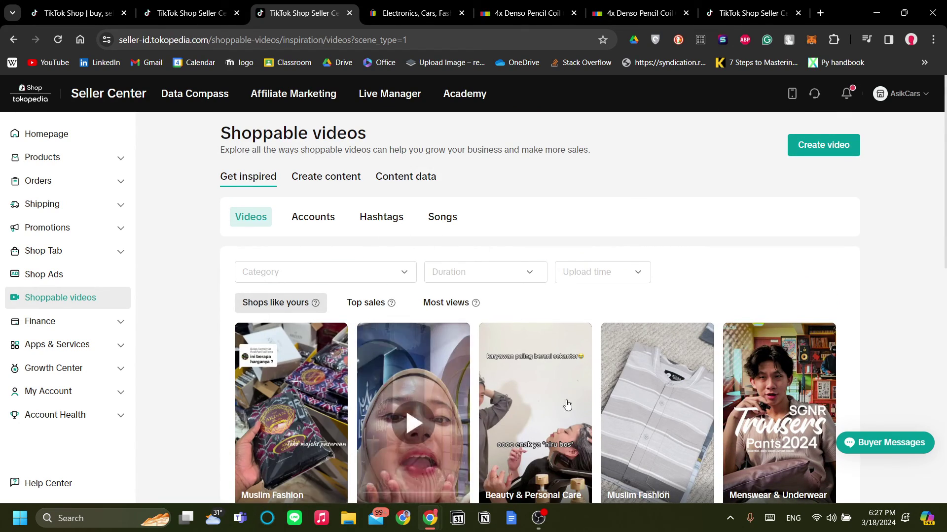
View the Shop Ads creation page, then go back to the Seller Center homepage
{"action": "left_click", "coordinate": [98, 280]}
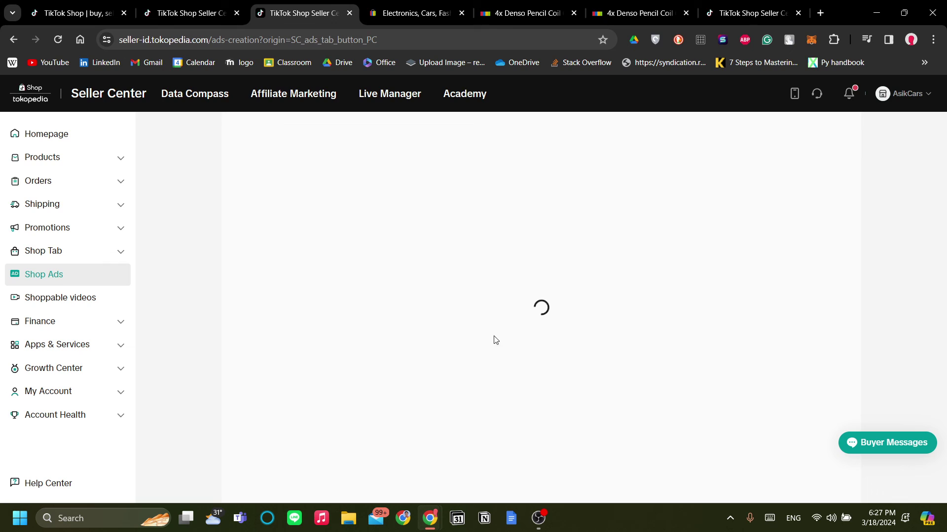
{"action": "left_click", "coordinate": [90, 137]}
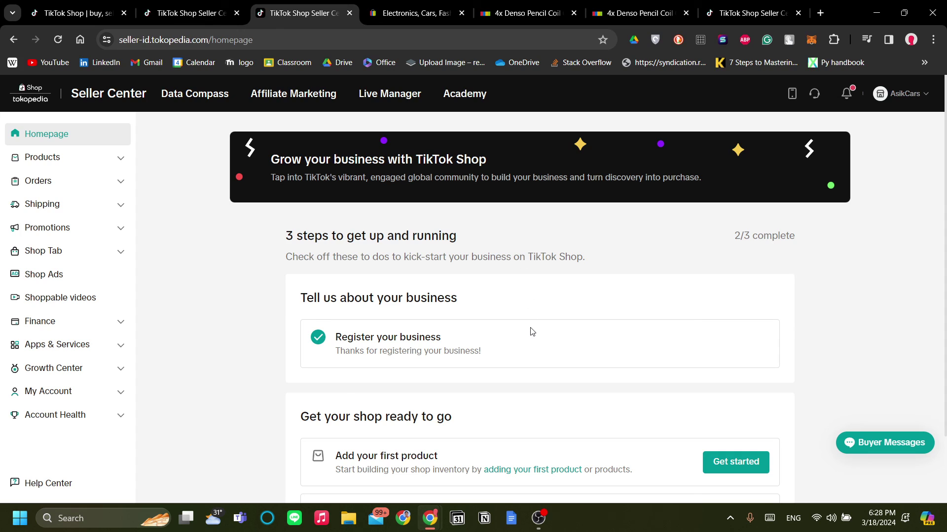
{"action": "scroll", "coordinate": [531, 329], "scroll_direction": "down", "scroll_amount": 1}
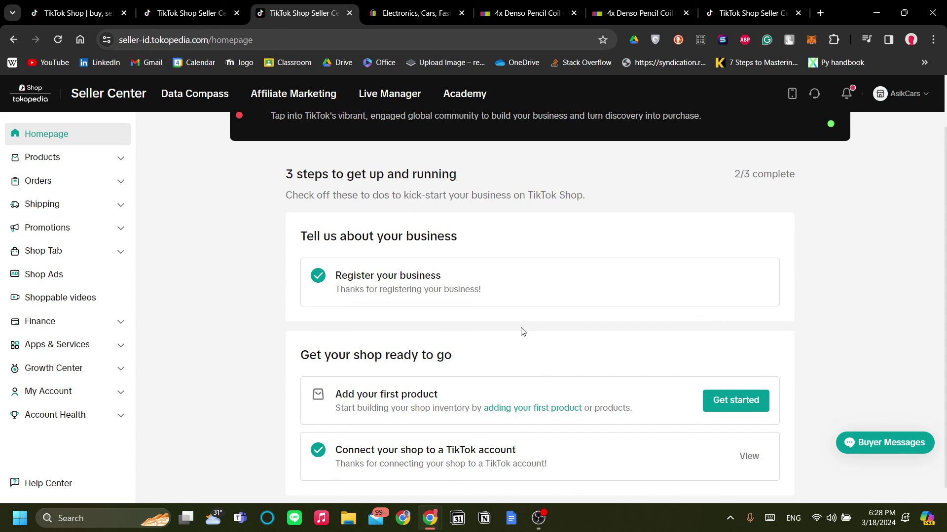